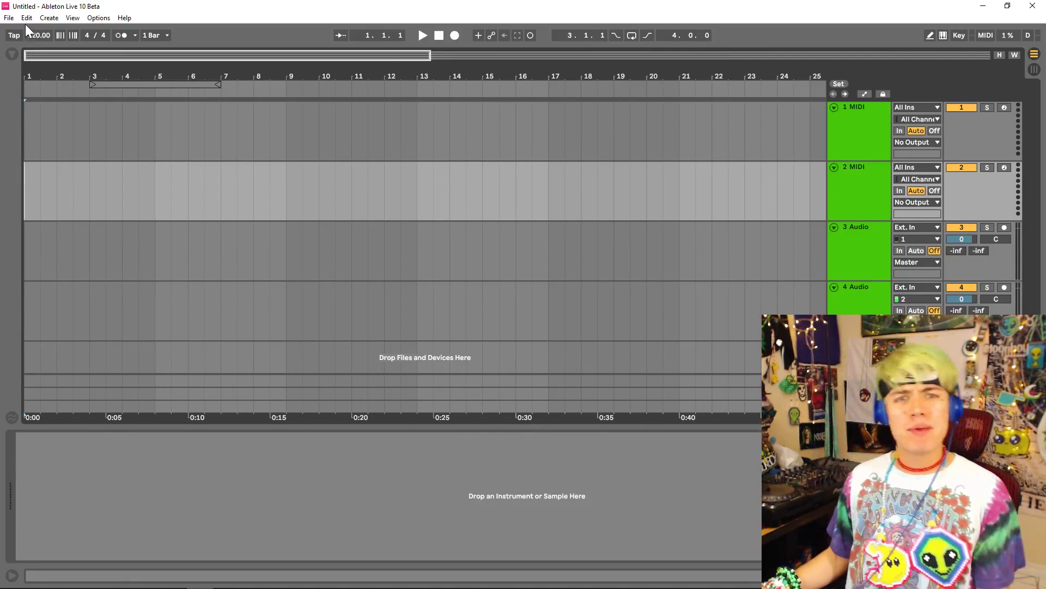
Step: Add the Anime wow sound effect at bar 5 of the second track with warping off, and play it back
left_click_drag(51, 52, 55, 52)
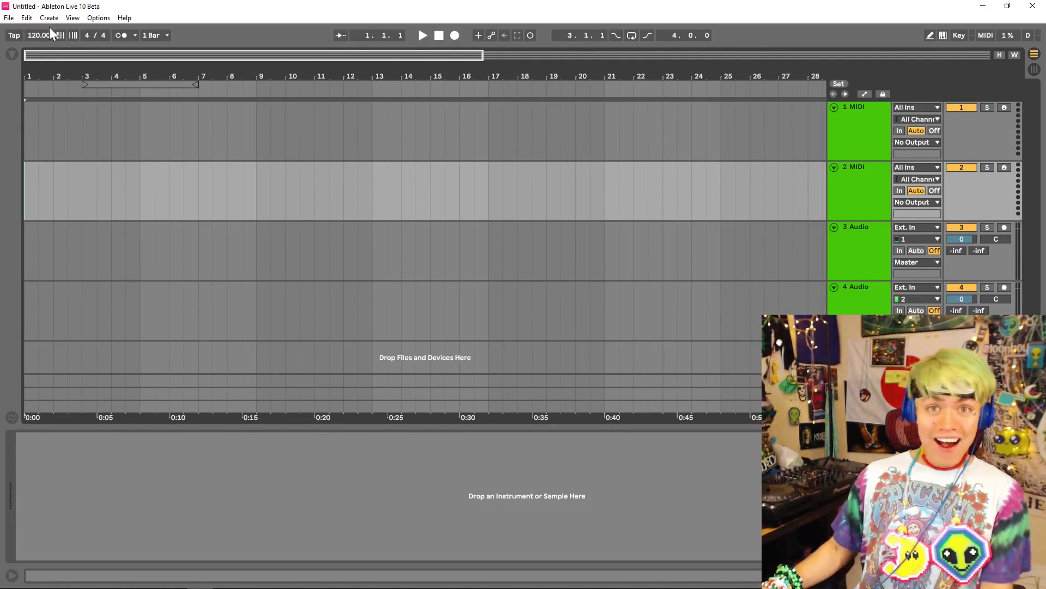
mouse_move(154, 177)
left_mouse_down()
mouse_move(184, 177)
mouse_move(162, 170)
left_mouse_up()
double_click(163, 169)
left_click(148, 303)
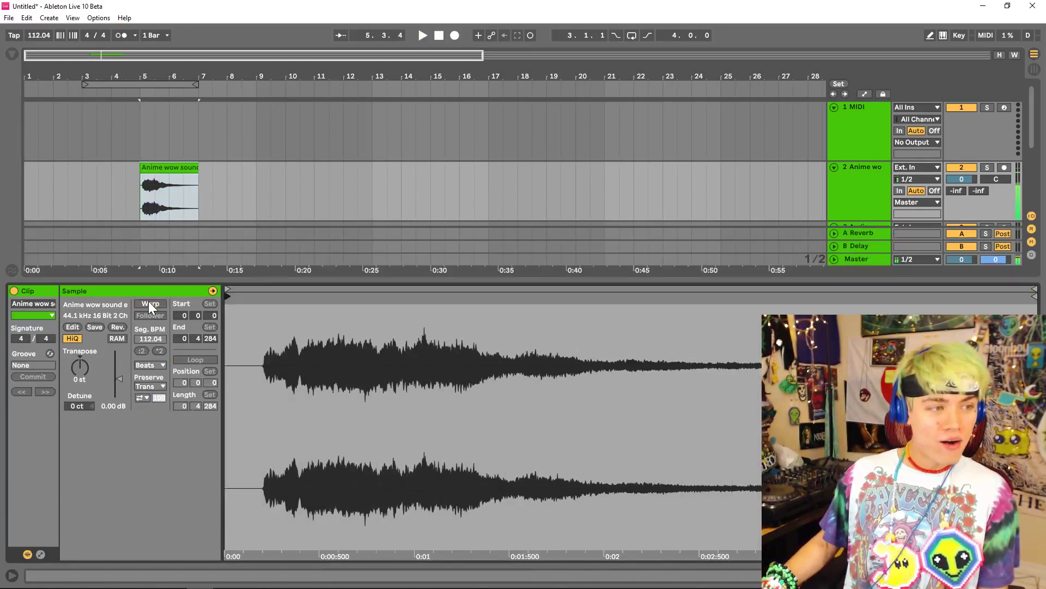
key("space")
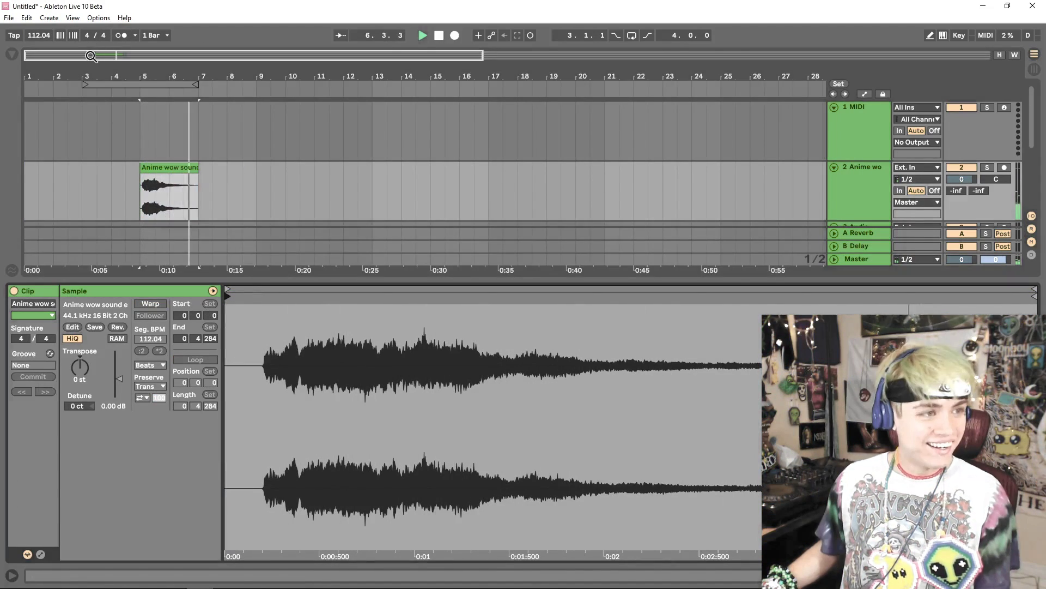
scroll(103, 92, "up", 3)
key("space")
Step: Move the Anime wow clip to bar 17 and set the project tempo to 150 BPM
left_click_drag(188, 69, 199, 44)
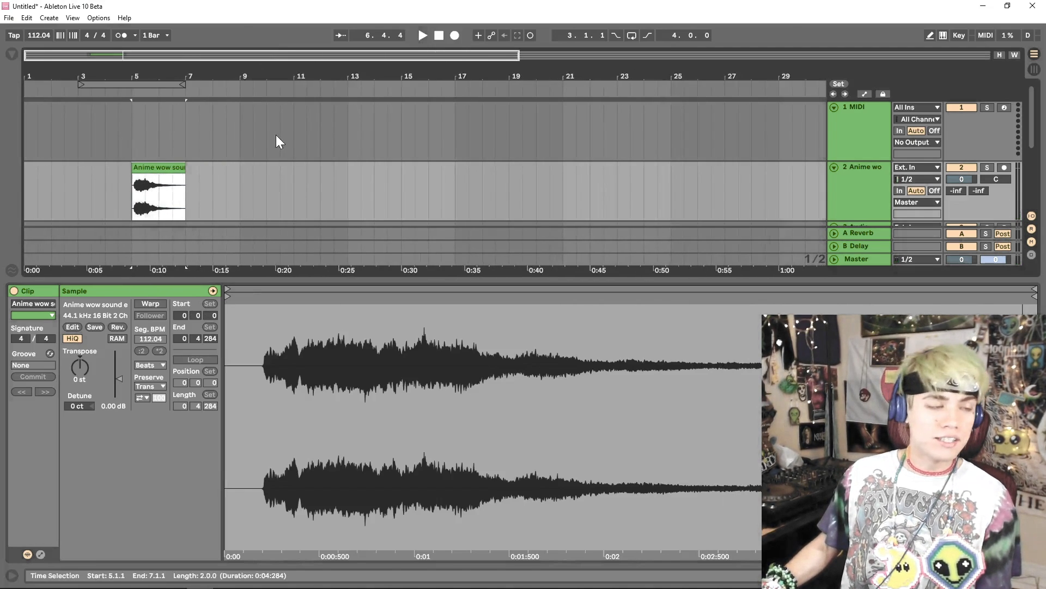
left_click_drag(167, 165, 486, 166)
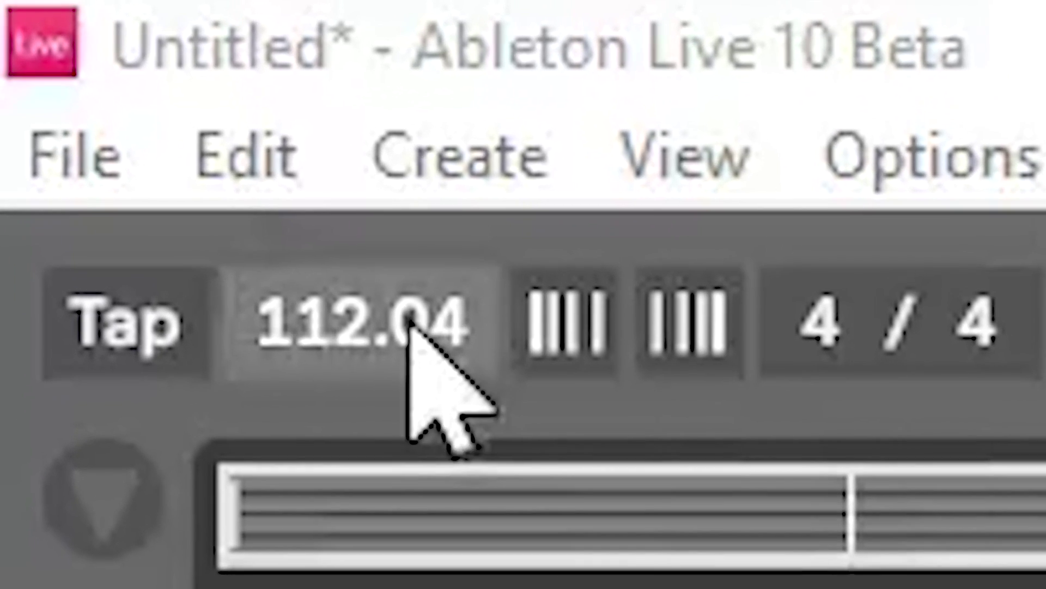
left_click(409, 327)
type("150")
key("Return")
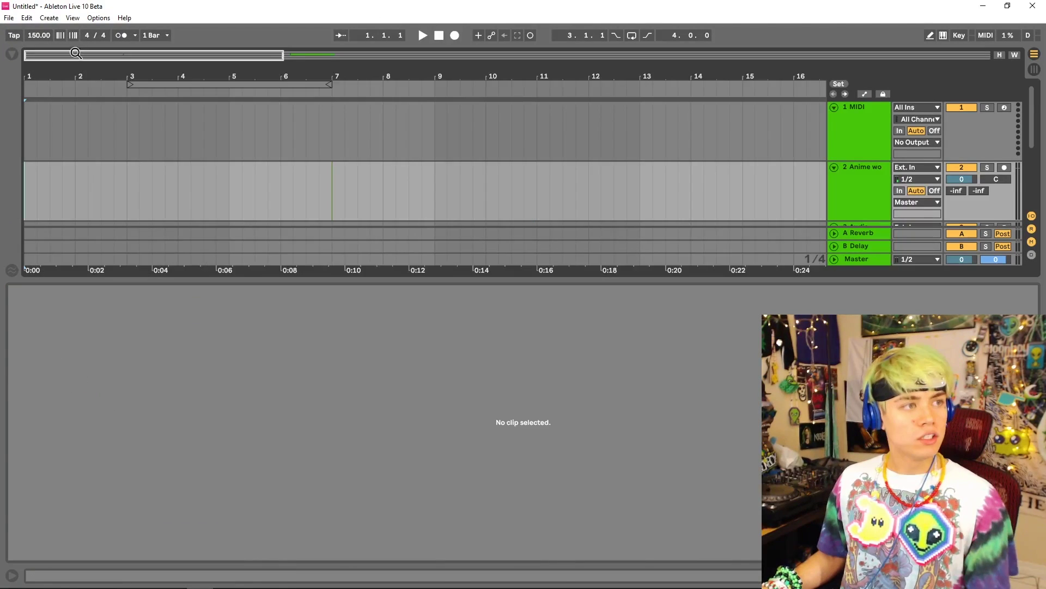
left_click_drag(177, 76, 177, 54)
left_click_drag(150, 280, 147, 428)
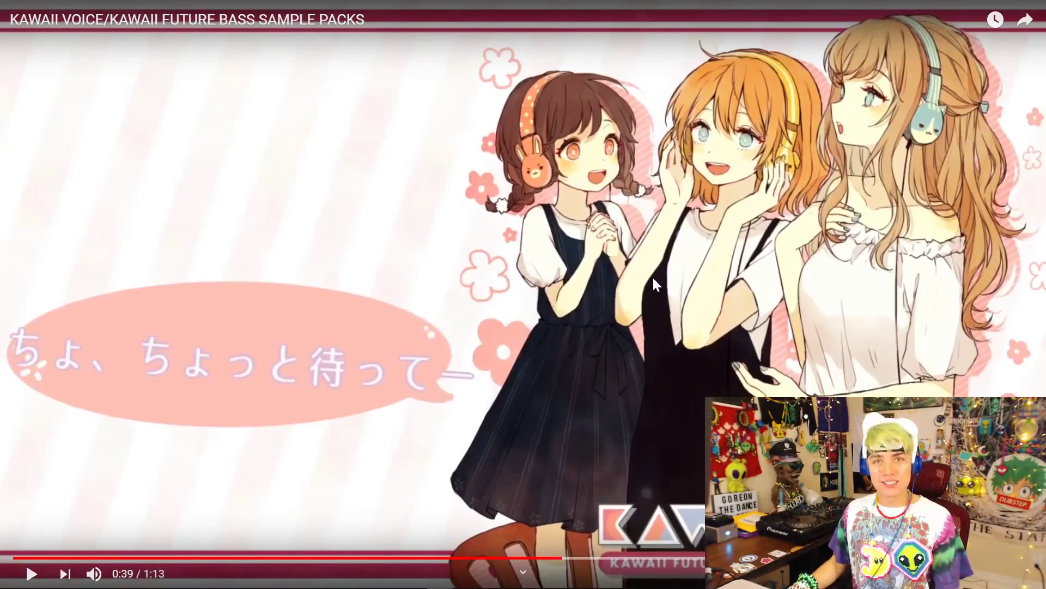
Step: Exit the full-screen sample pack video in the browser and look over its title and description
key("Escape")
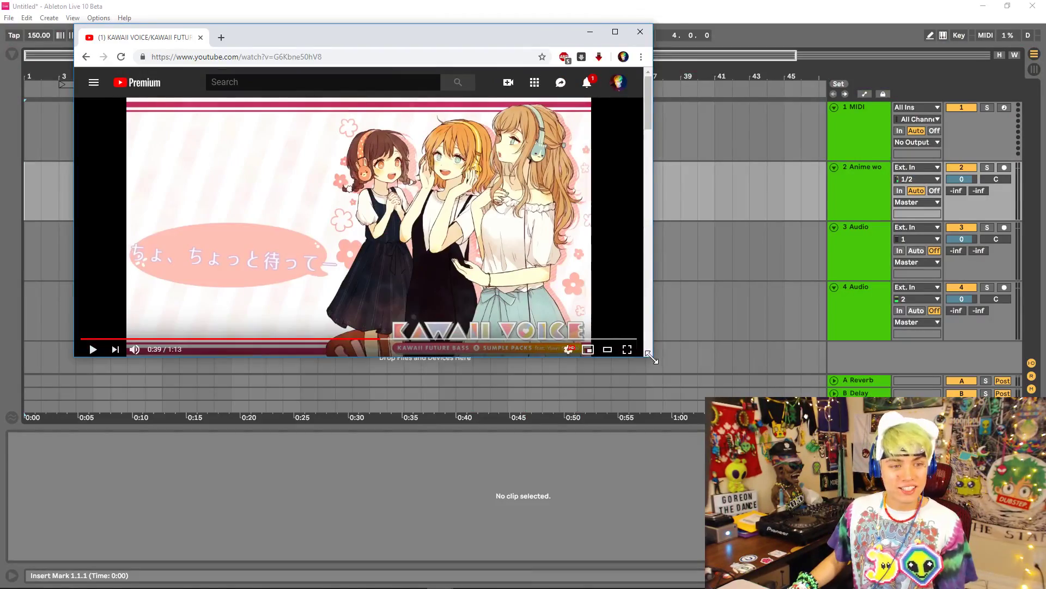
scroll(431, 345, "down", 5)
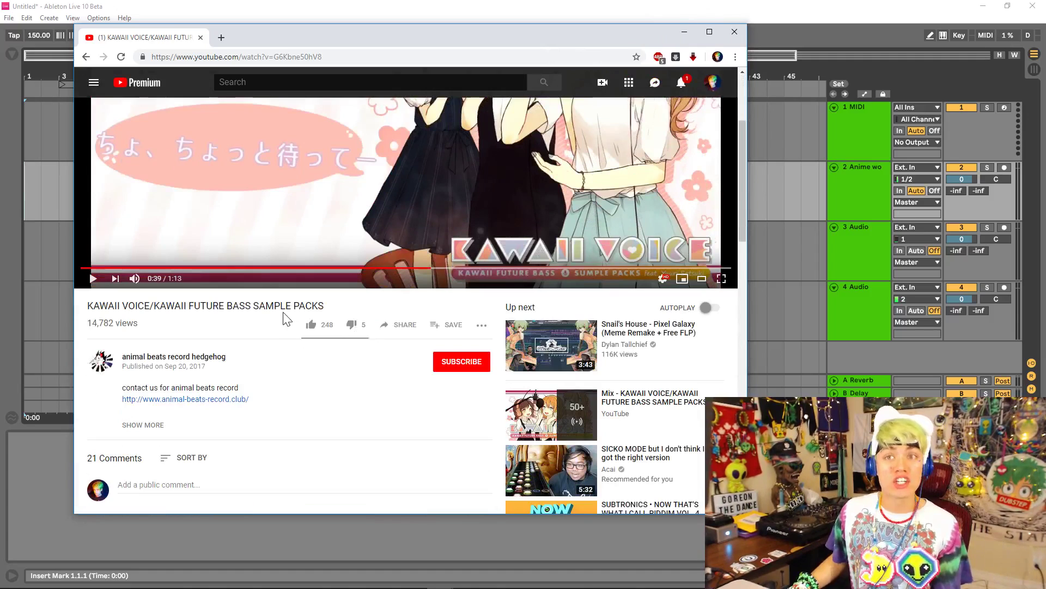
scroll(245, 316, "up", 5)
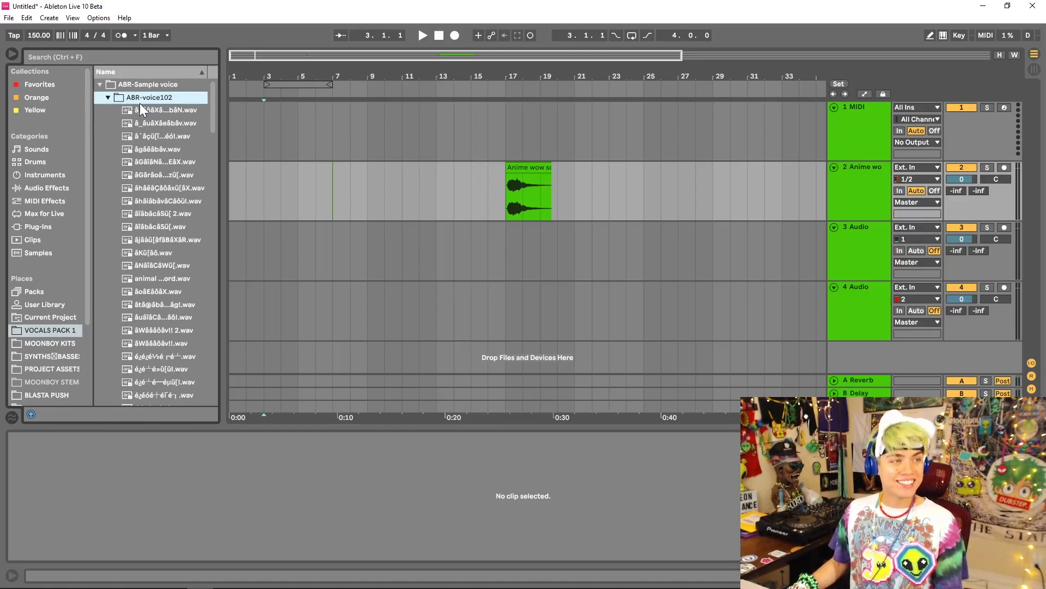
Step: In the ABR-voice102 folder, preview the first samples and place â_âuâXâeâbâv.wav unwarped at bar 1 of the second track
left_click(139, 97)
left_click(146, 109)
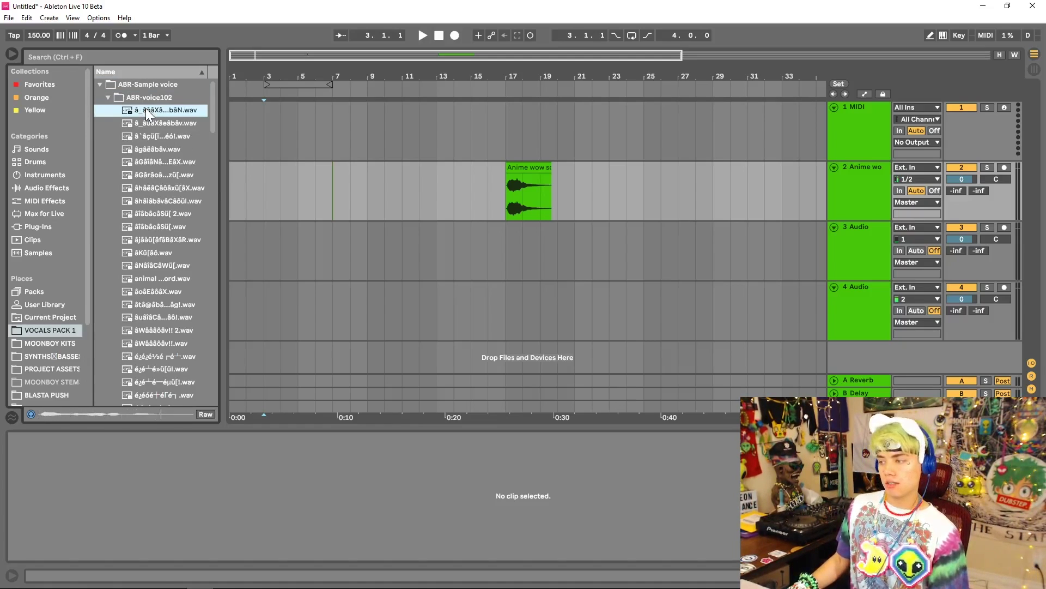
key("Down")
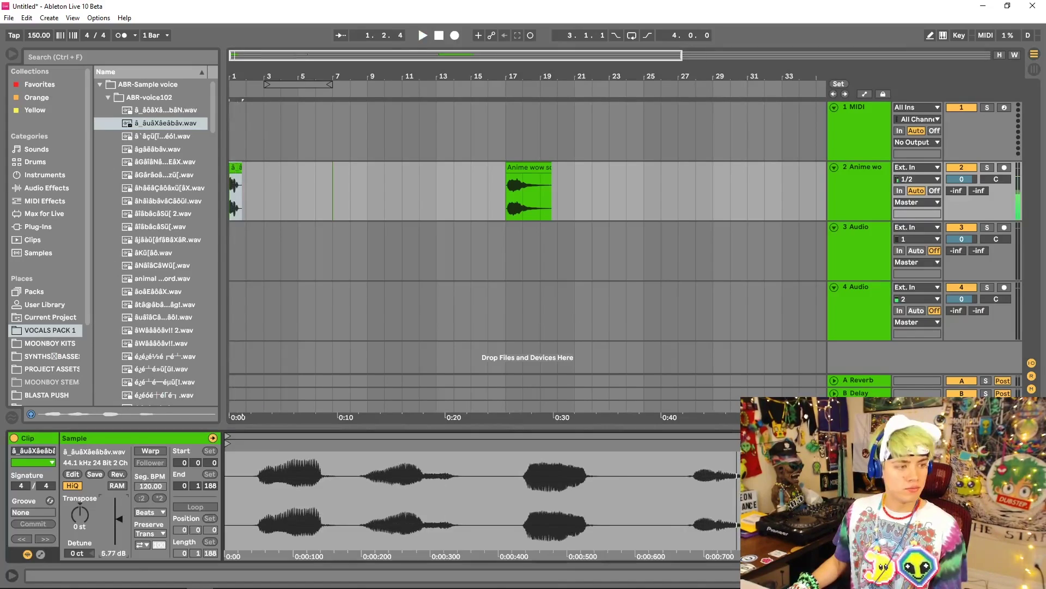
key("space")
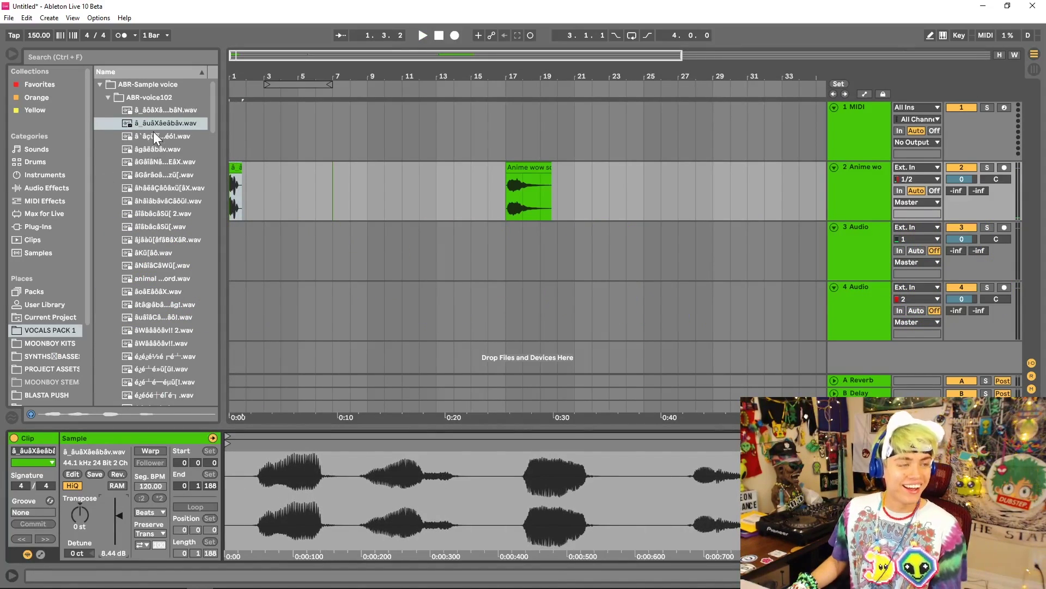
Step: Place the âgâêêâbâv.wav sample at bar 3 of the second track and turn off its warping
key("space")
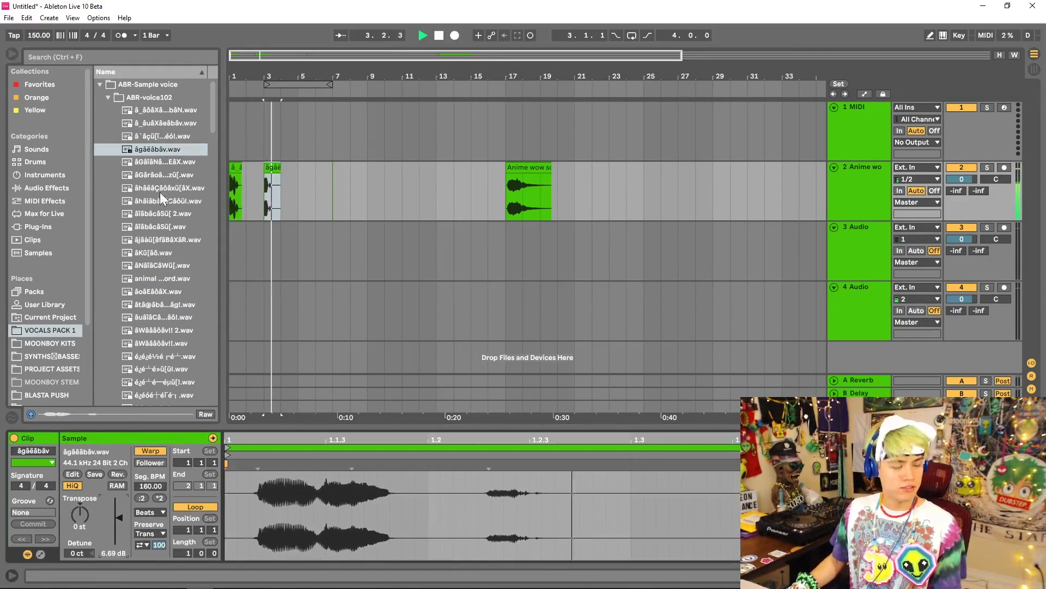
key("space")
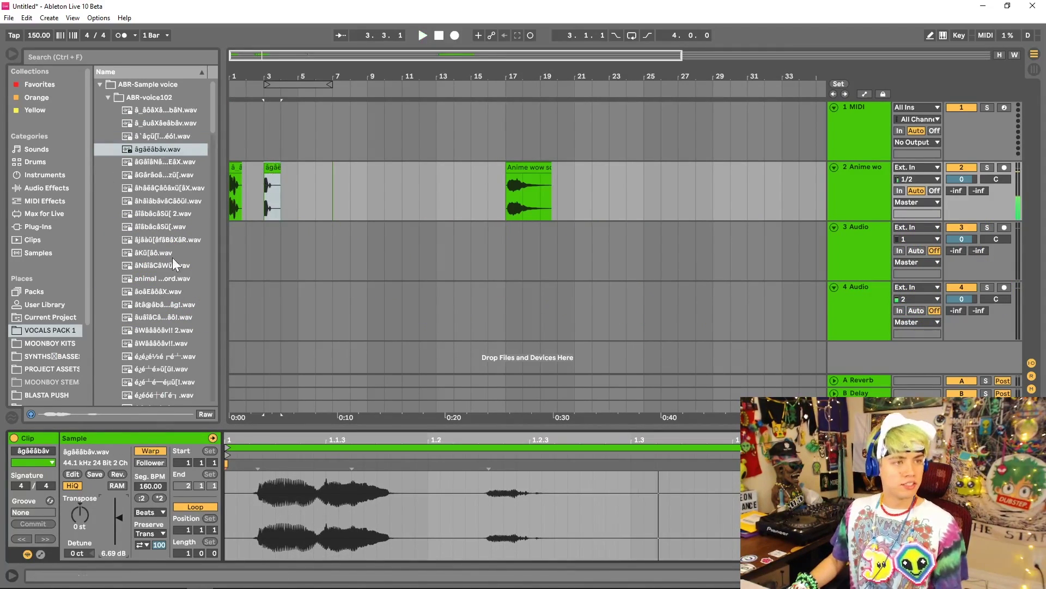
left_click(146, 447)
Step: Line up the âGârâoâfâBâZâCâzû[ sample directly before the â_âuâXâeâbâv clip around bar 3 and play the two together
left_click(155, 158)
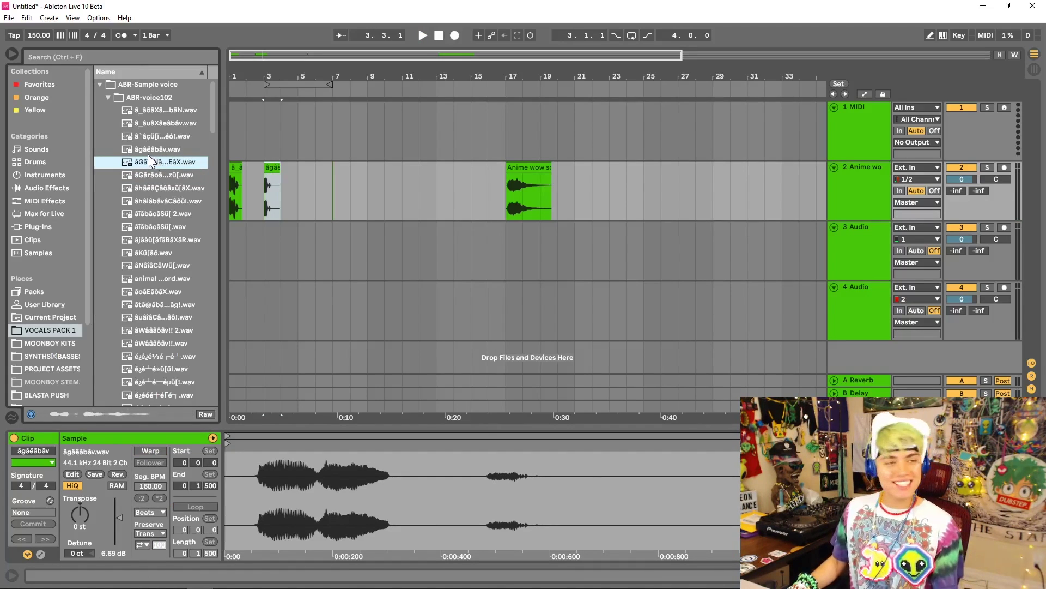
left_click(164, 173)
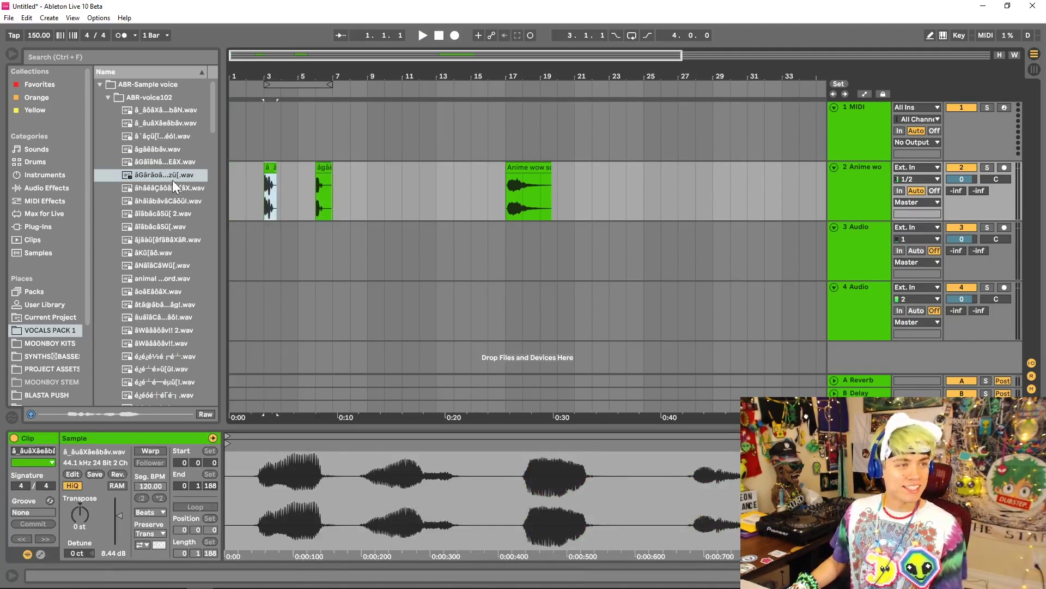
left_click(171, 176)
left_click_drag(241, 54, 242, 93)
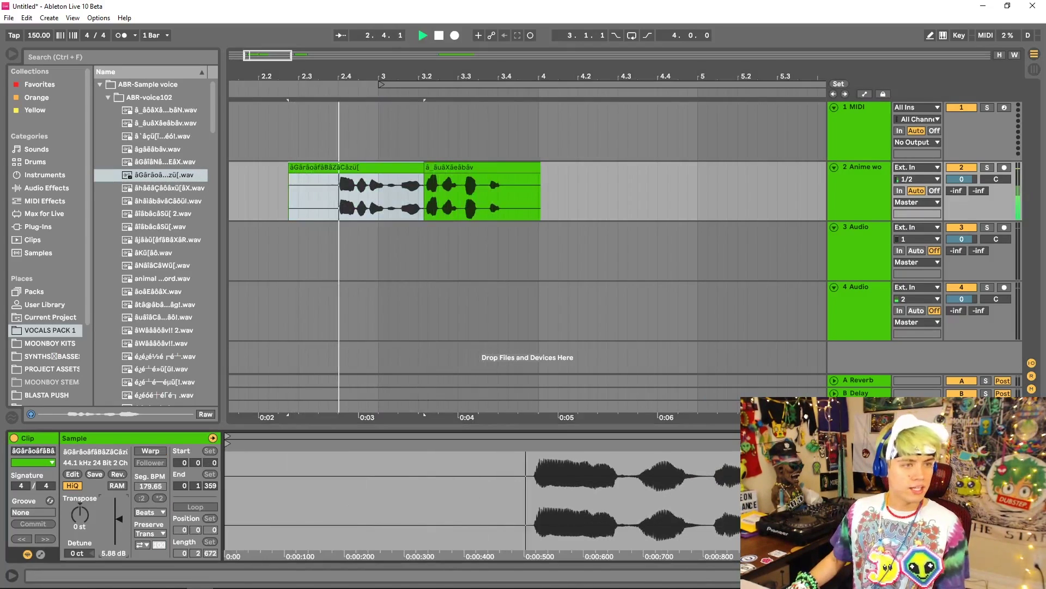
key("space")
left_click(457, 166)
scroll(457, 166, "down", 3)
left_click(357, 170, "shift")
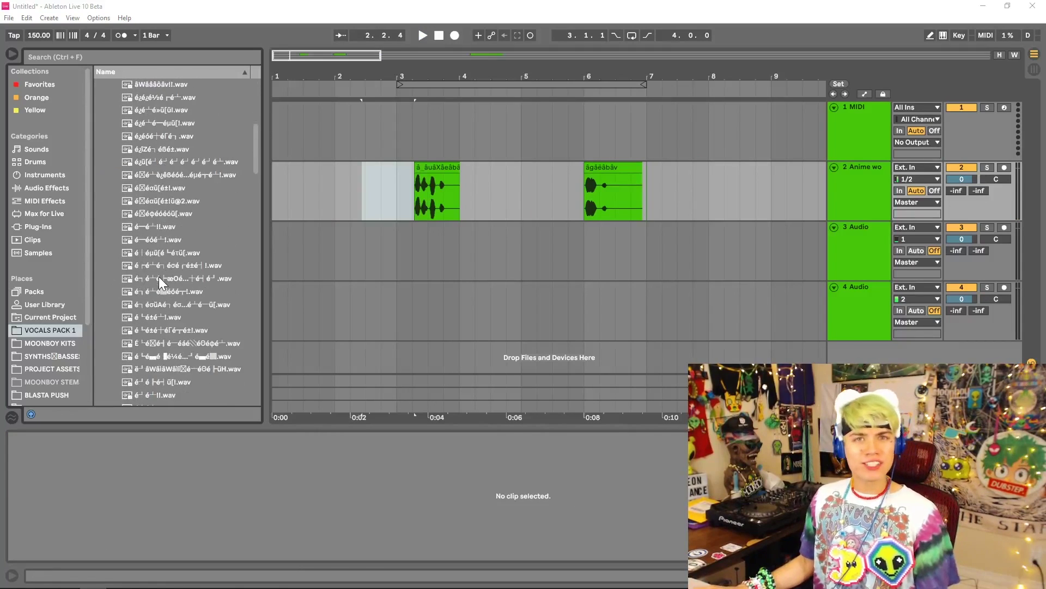
Step: Preview further voice samples, placing âuâïâCâNâ_âEâô! at about 7.2 and âWâåâôâv!! 2.wav at about 4.2 on the second track
scroll(159, 276, "down", 3)
left_click(158, 272)
key("Down")
key("Down")
key("Down")
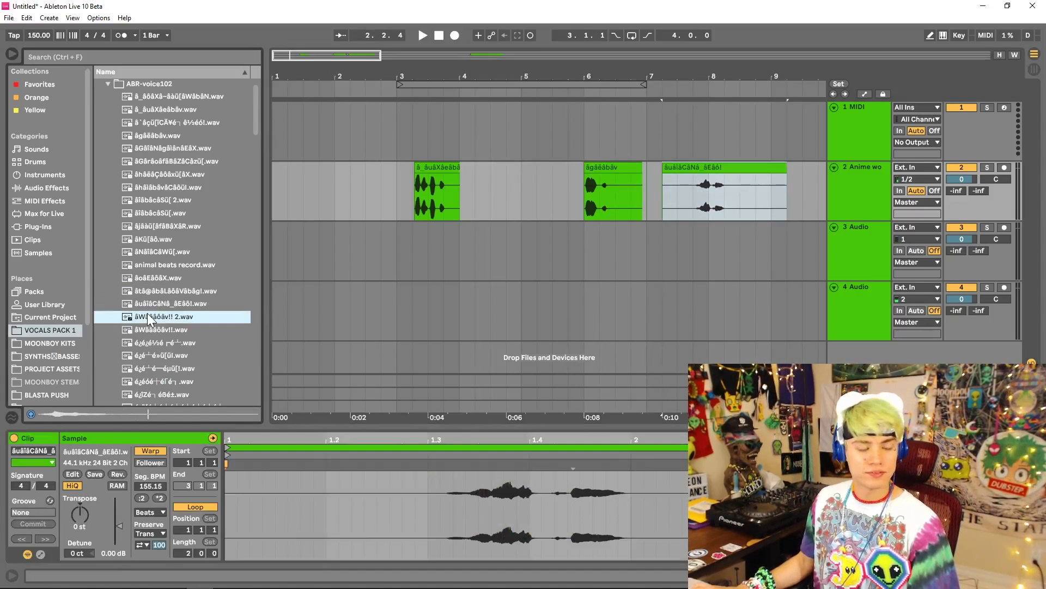
left_click_drag(148, 314, 475, 214)
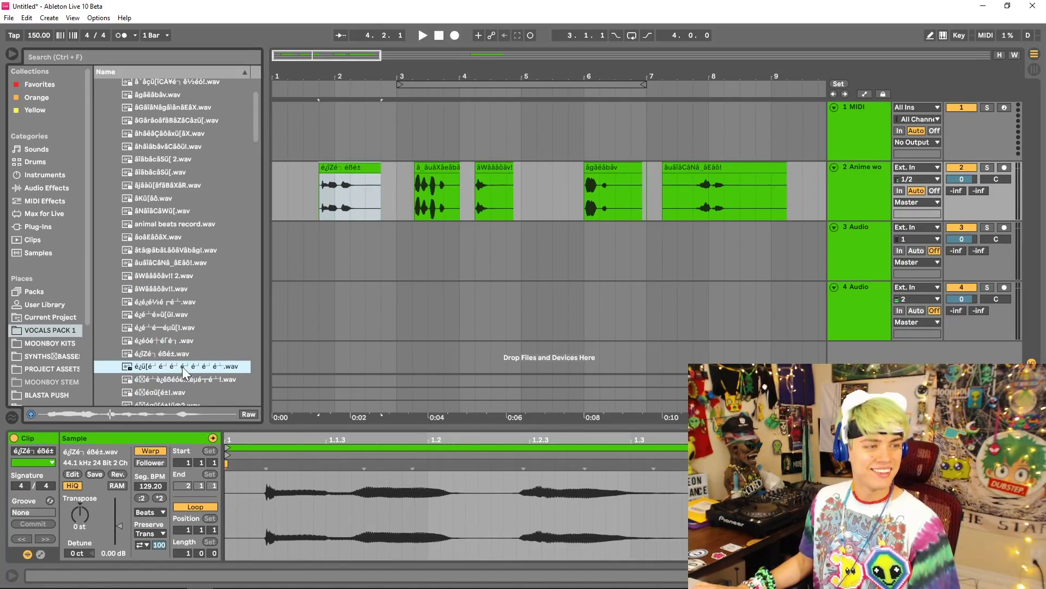
Step: Place the é¿ïZé sample late in bar 1 and the éαû[é±! sample at 9.2 on the second track
scroll(184, 373, "down", 2)
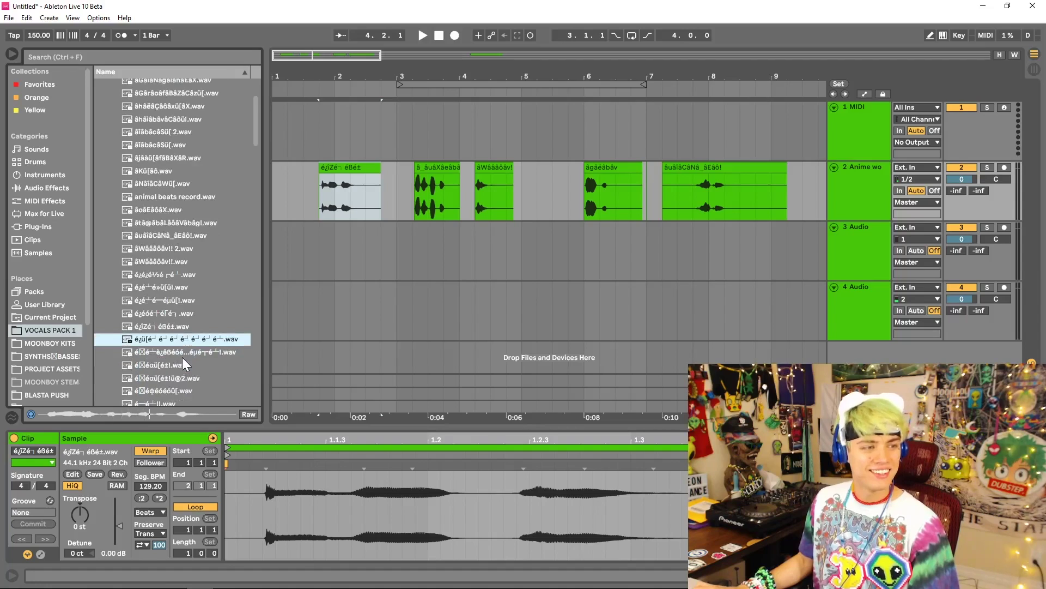
left_click(181, 349)
scroll(181, 344, "down", 2)
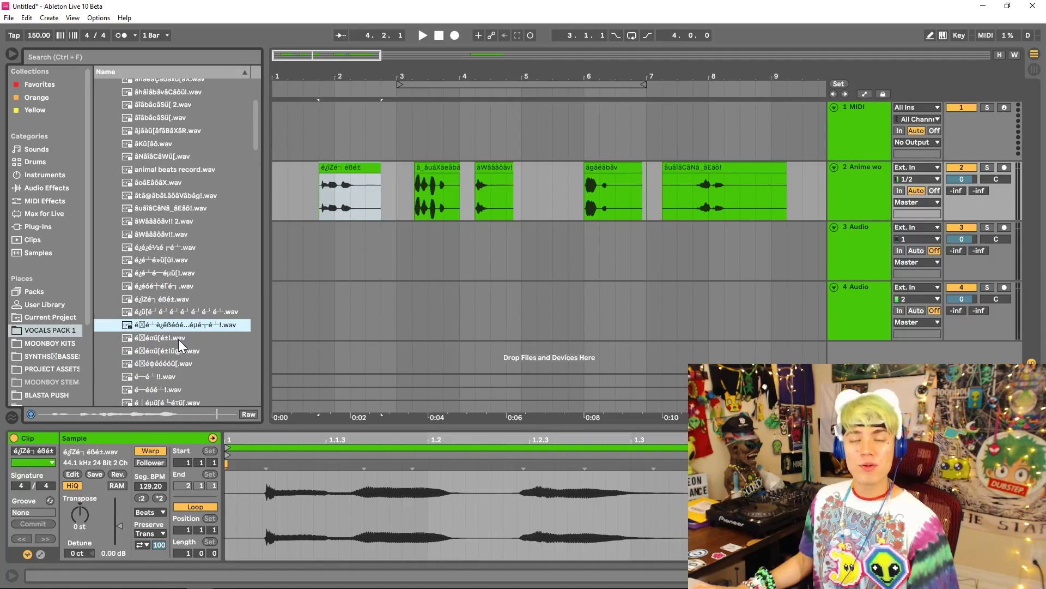
left_click(336, 252)
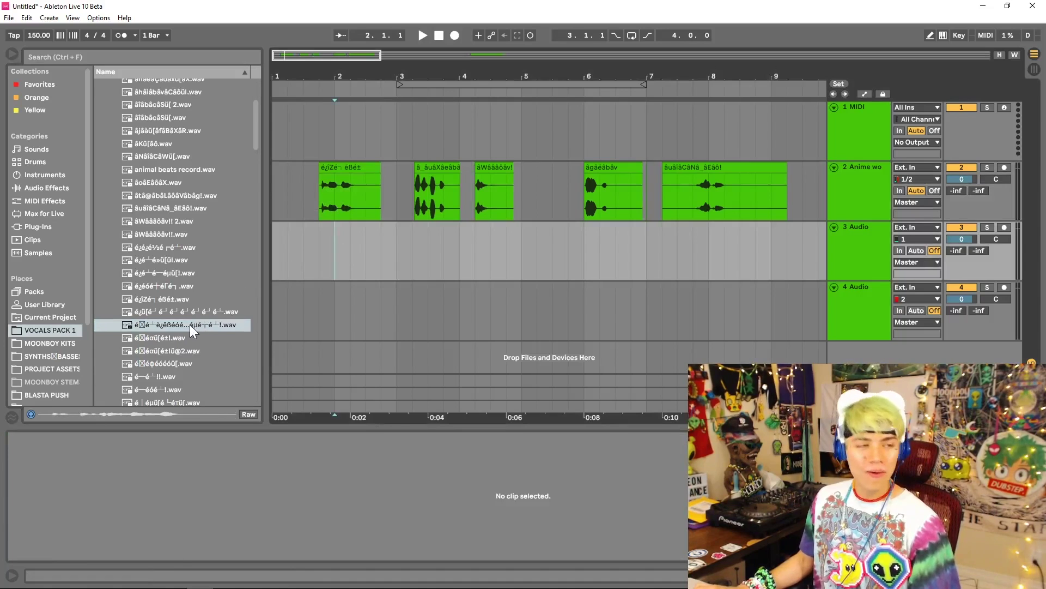
left_click(181, 329)
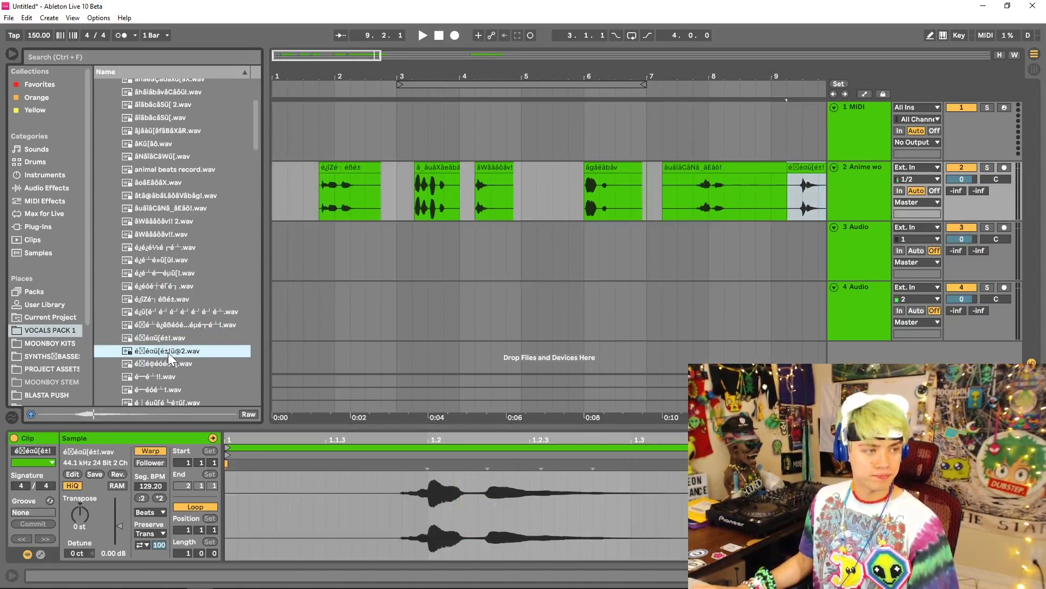
Step: Preview samples further down the voice folder and place one more at about bar 10.5 on the second track
key("Down")
scroll(168, 352, "down", 1)
left_click(165, 349)
scroll(165, 348, "down", 3)
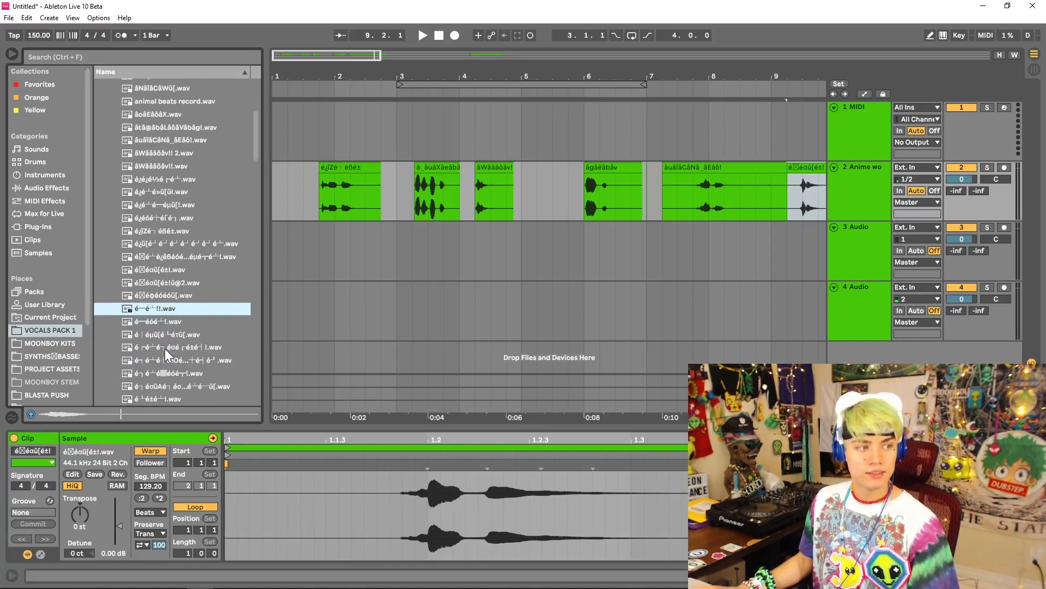
key("Down")
key("Down")
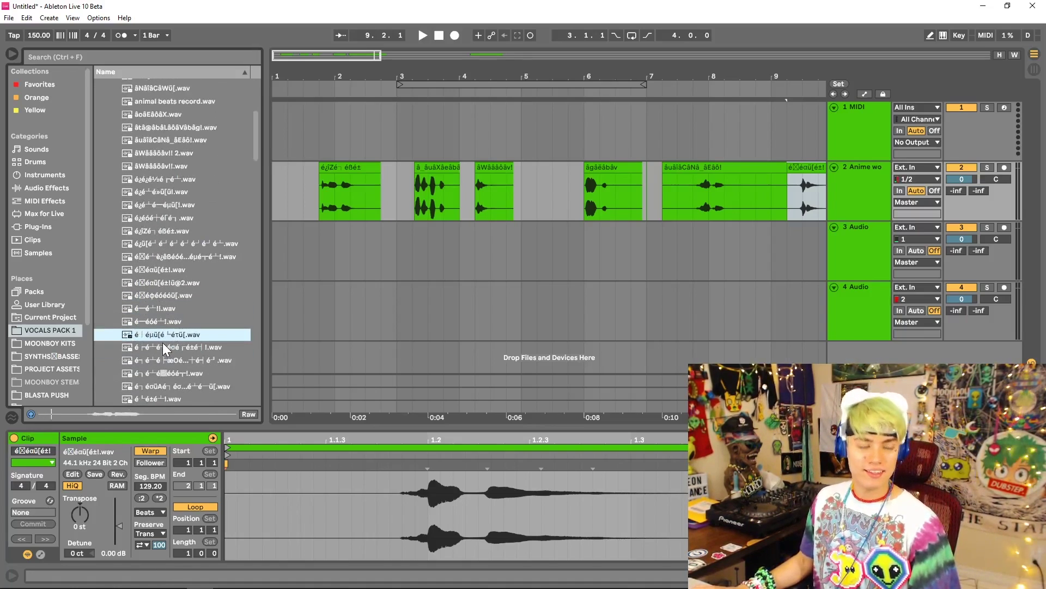
scroll(163, 335, "down", 1)
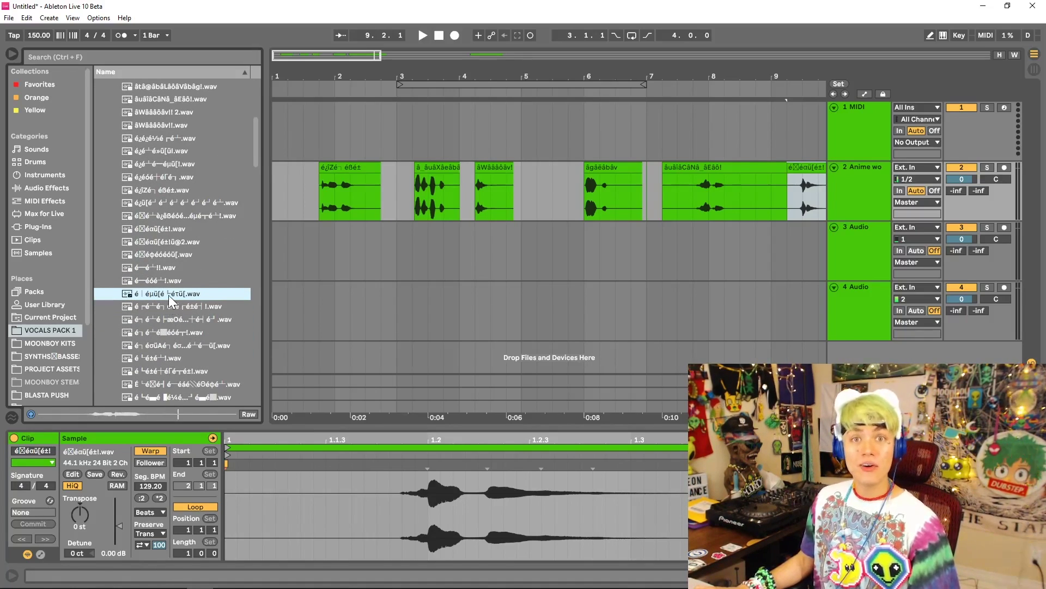
key("Down")
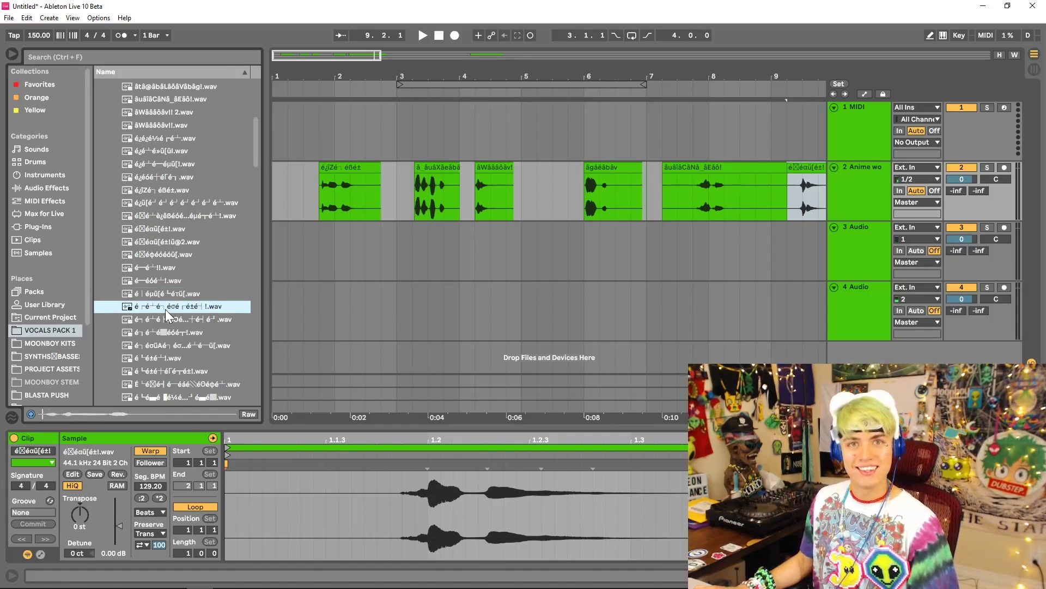
scroll(165, 309, "down", 1)
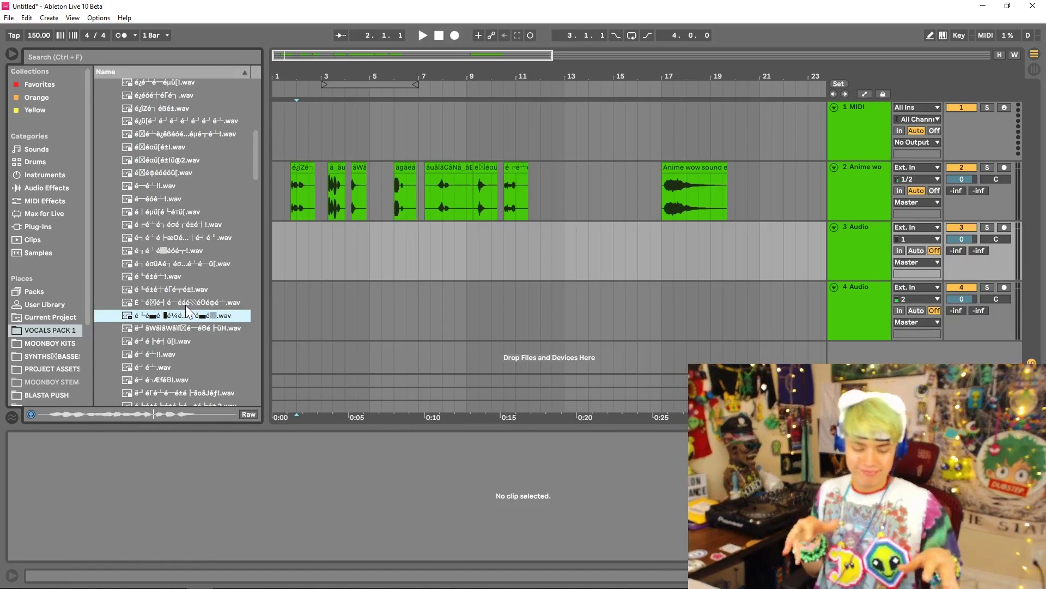
Step: Place more voice samples on the third track from bar 1 and one at about bar 12.5 on the second track
left_click(323, 293)
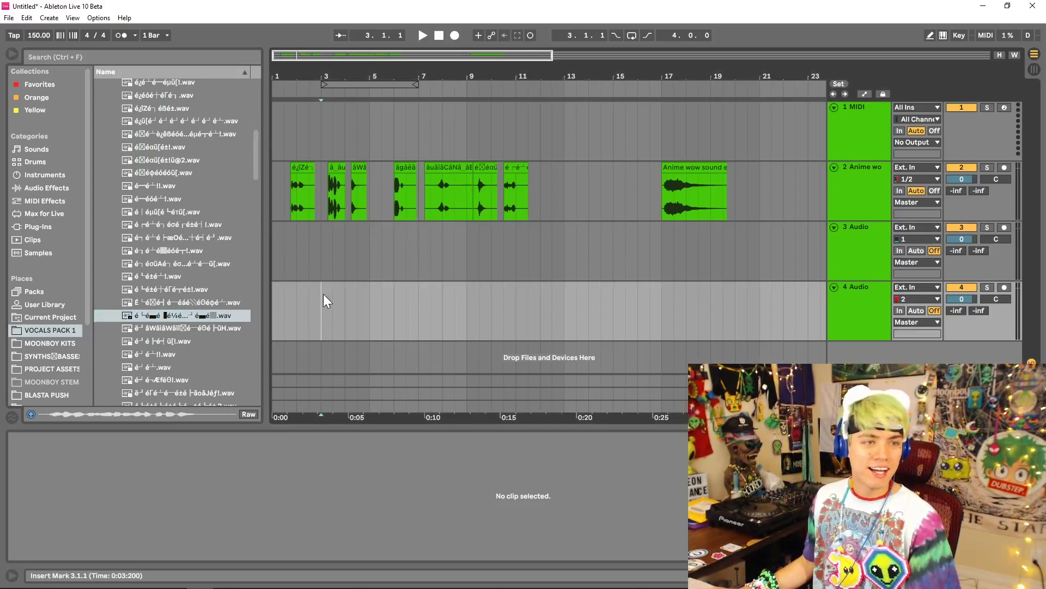
left_click(318, 255)
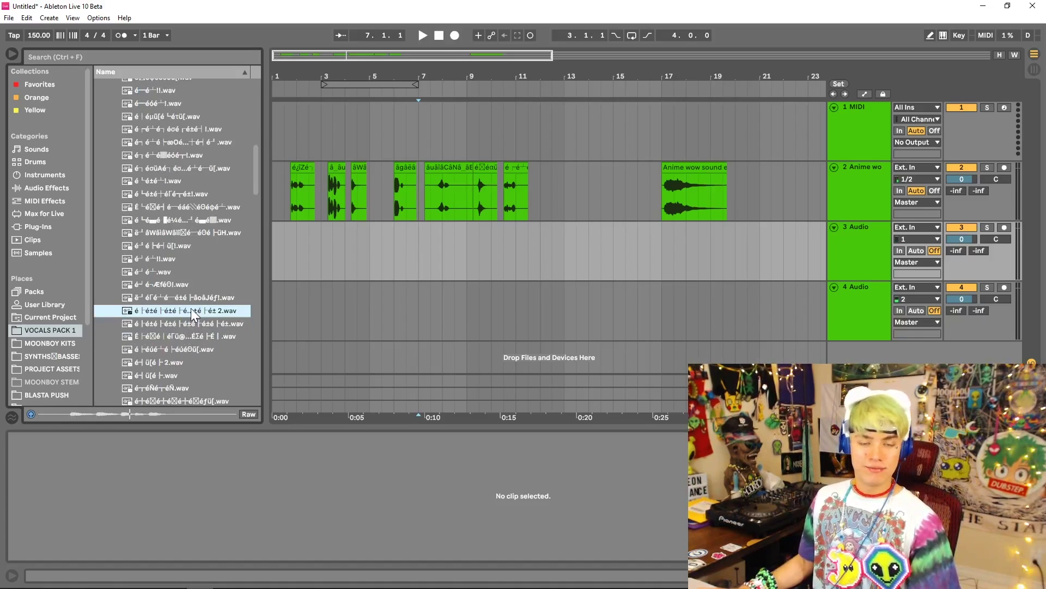
left_click_drag(192, 315, 554, 172)
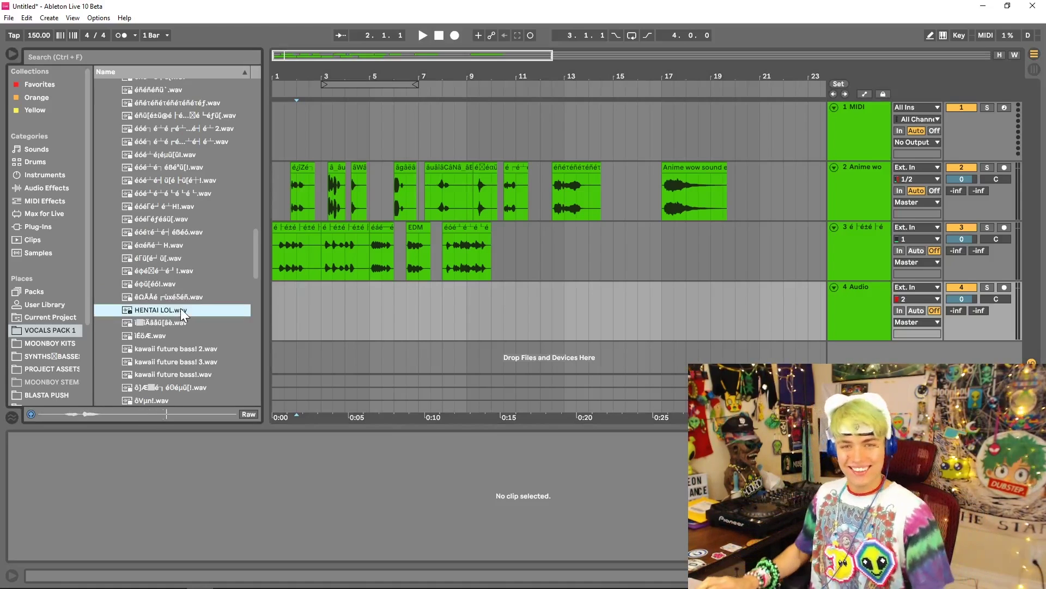
Step: Preview the last samples of the voice folder, including あーん♡.wav and にゃんにゃん♡.wav
key("Down")
key("Down")
key("Down")
key("Down")
key("Down")
key("Down")
key("Down")
key("Down")
key("Down")
key("Down")
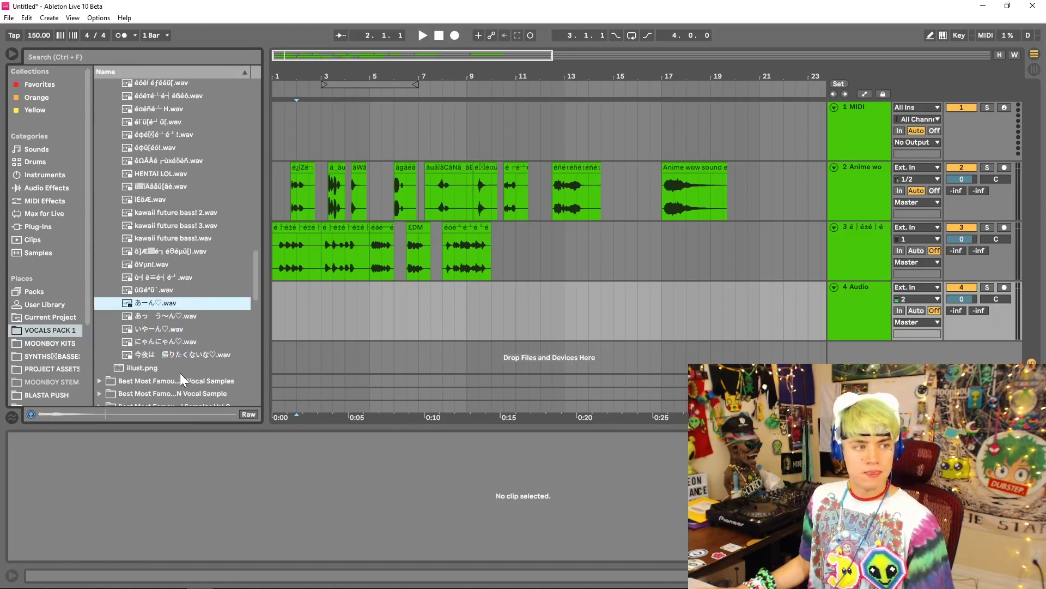
left_click(168, 299)
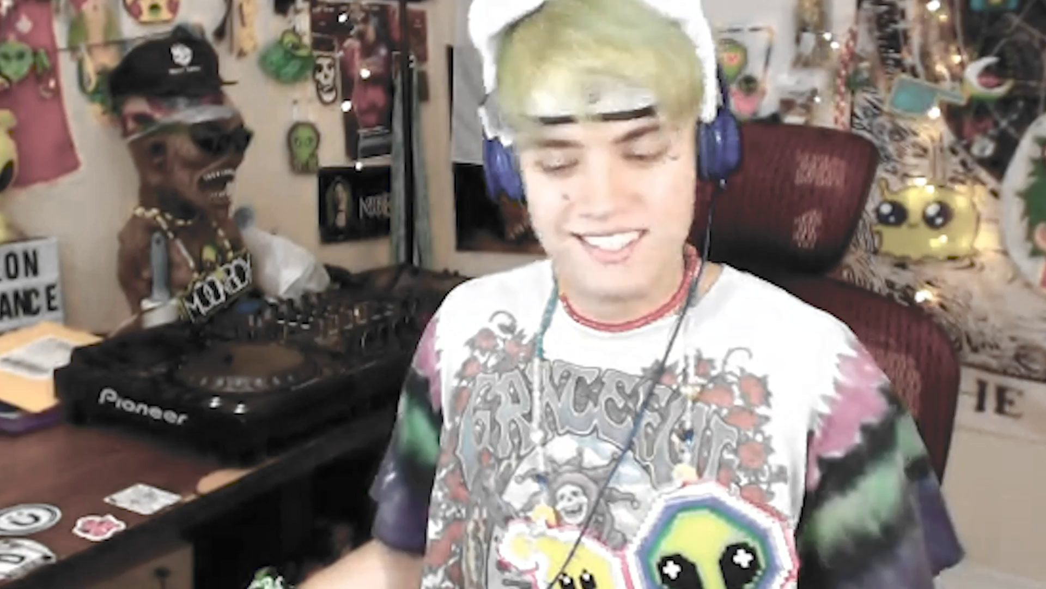
left_click(178, 341)
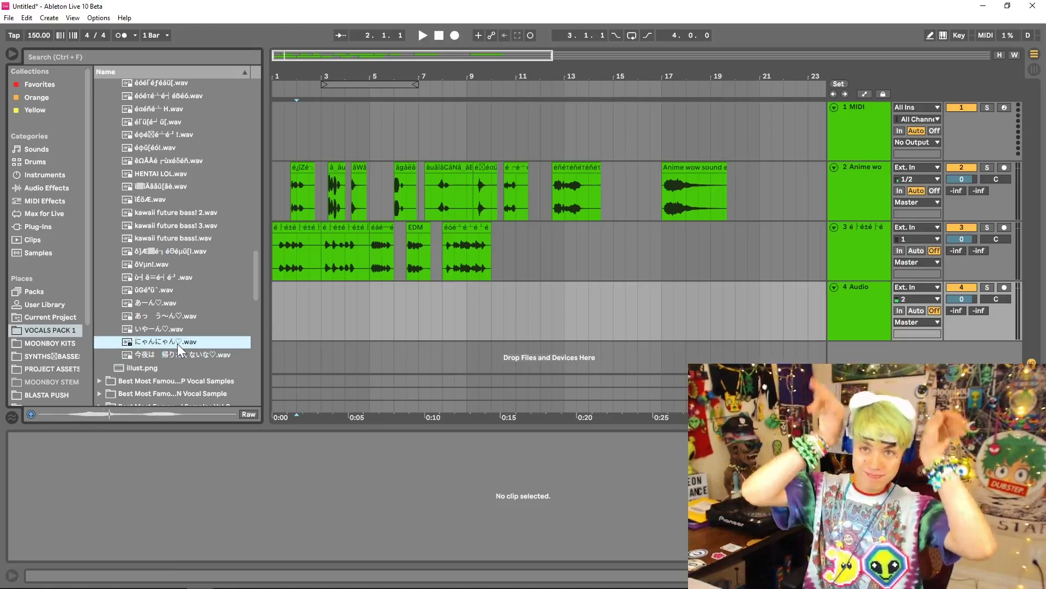
left_click(507, 257)
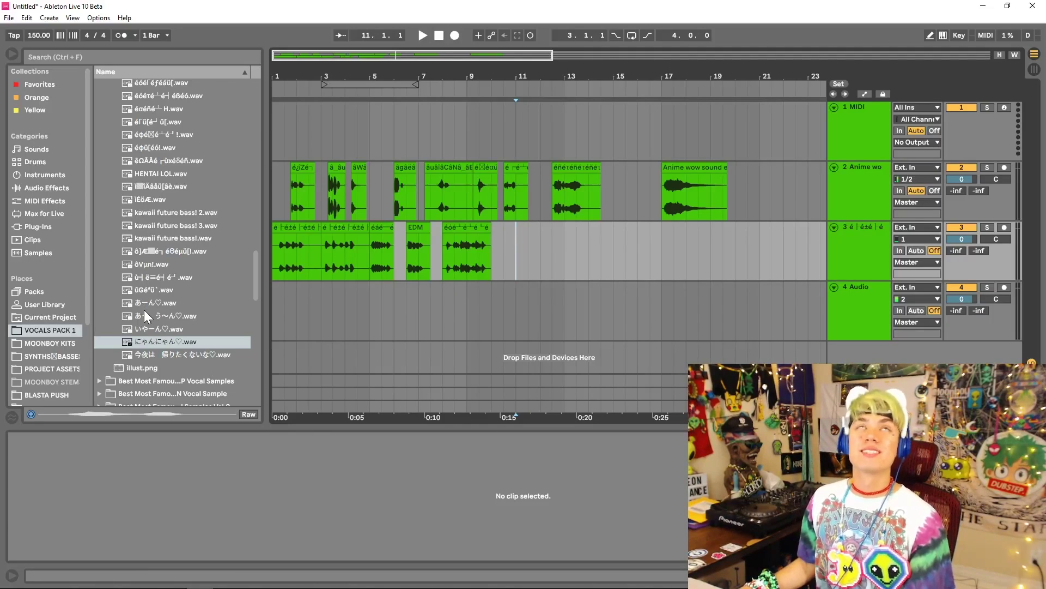
Step: Solo the third track and audition its opening voice clip from bar 1
key("plus")
key("plus")
key("plus")
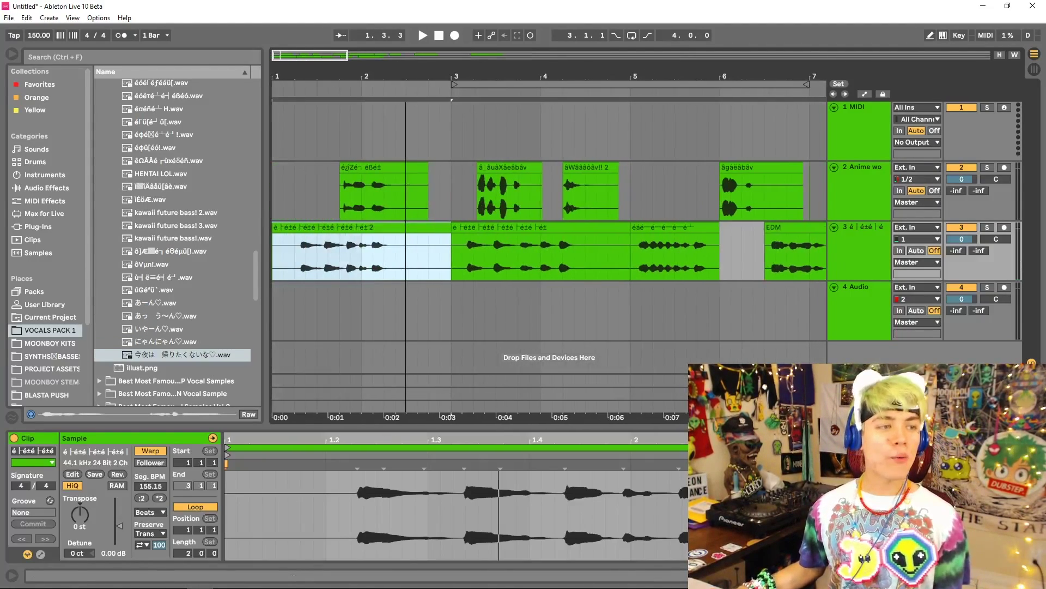
left_click(987, 227)
left_click(296, 263)
key("space")
key("space")
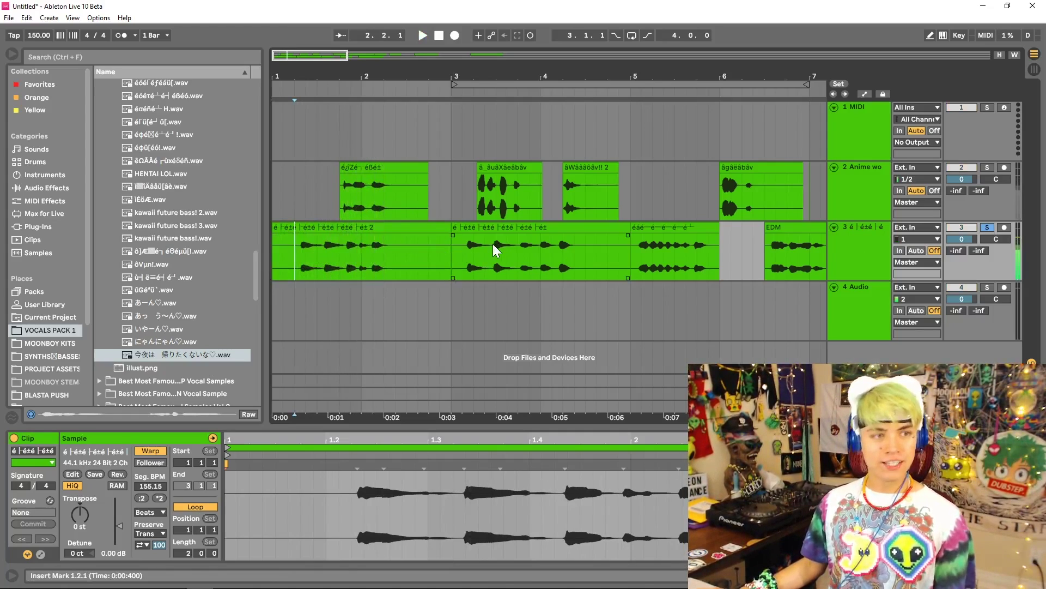
left_click(466, 249)
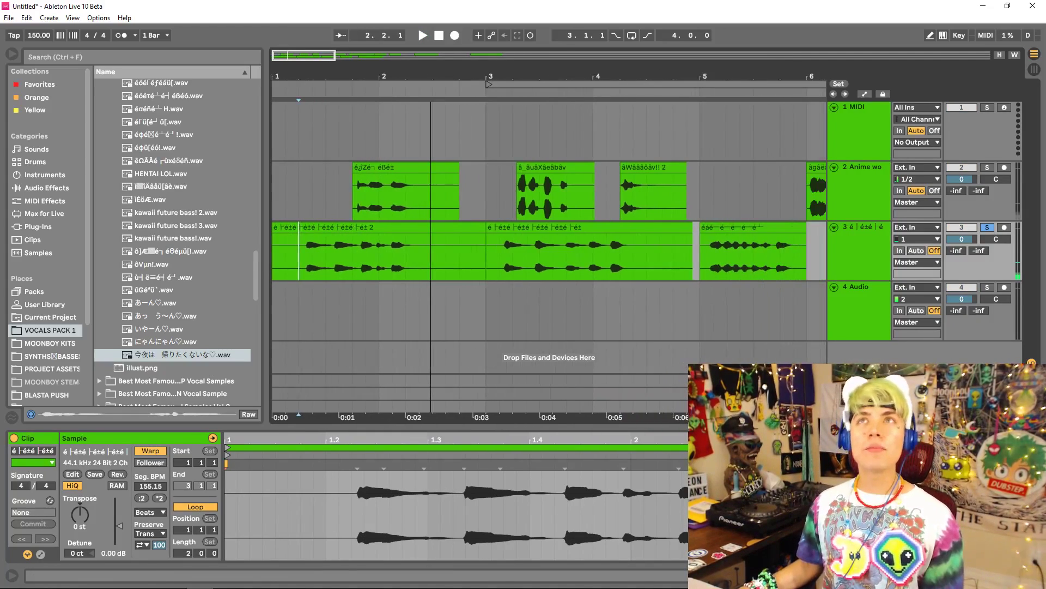
left_click_drag(297, 55, 297, 76)
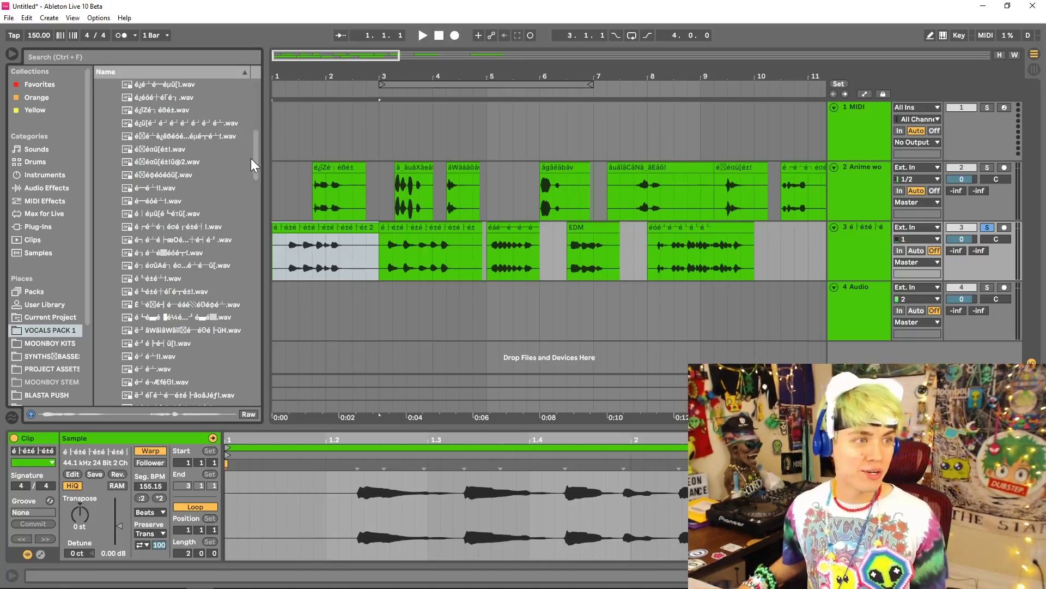
Step: Preview 新規録音.mp3 and 新規録音 #2.mp3 from the JAPAN FAN FROGALIEN folder and place them on separate audio tracks
scroll(251, 158, "up", 3)
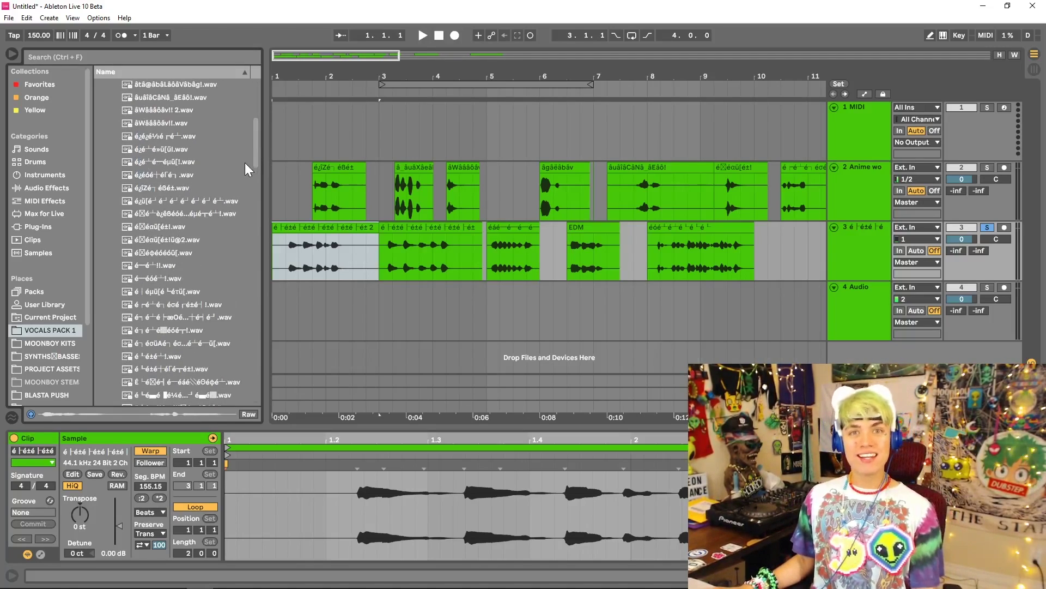
scroll(198, 186, "up", 6)
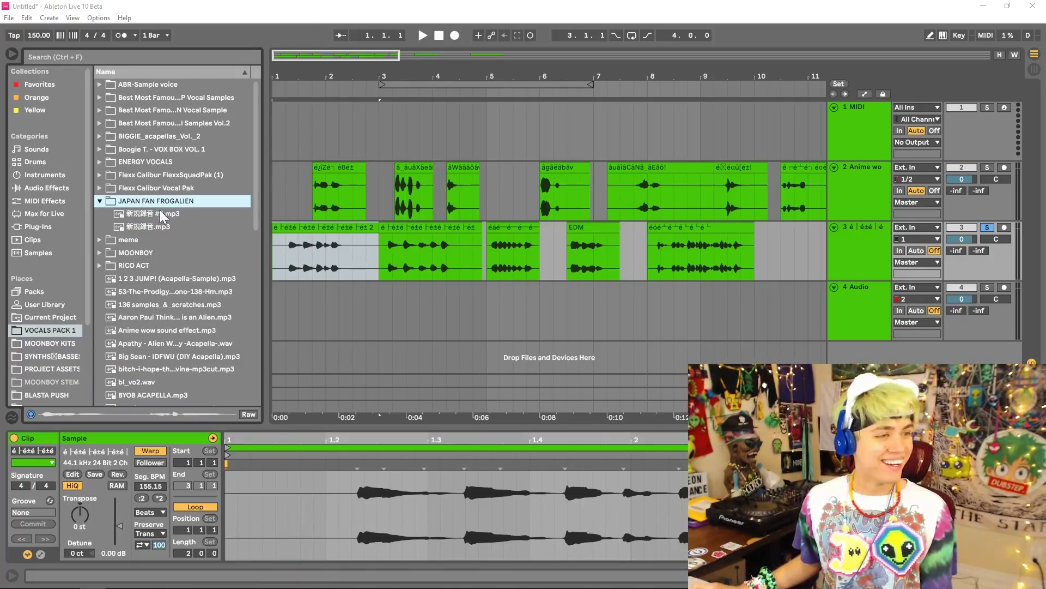
left_click(162, 226)
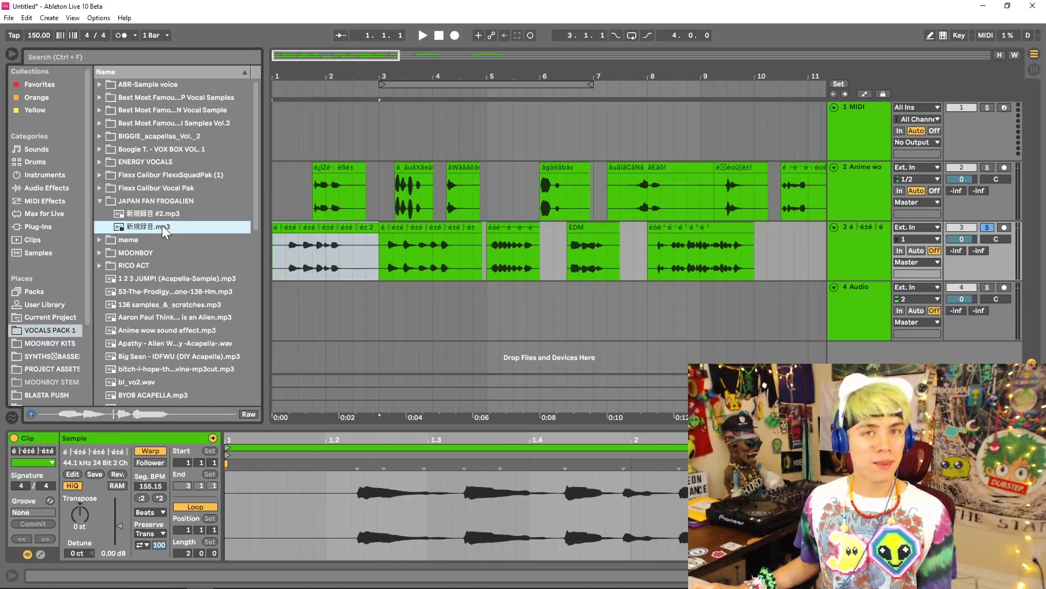
left_click(159, 200)
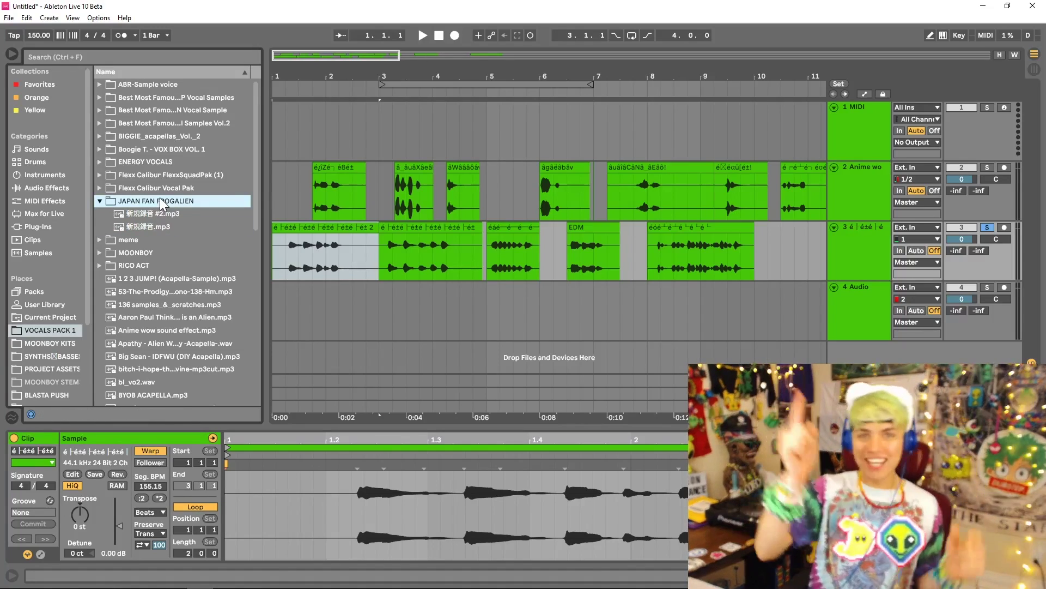
left_click(164, 214)
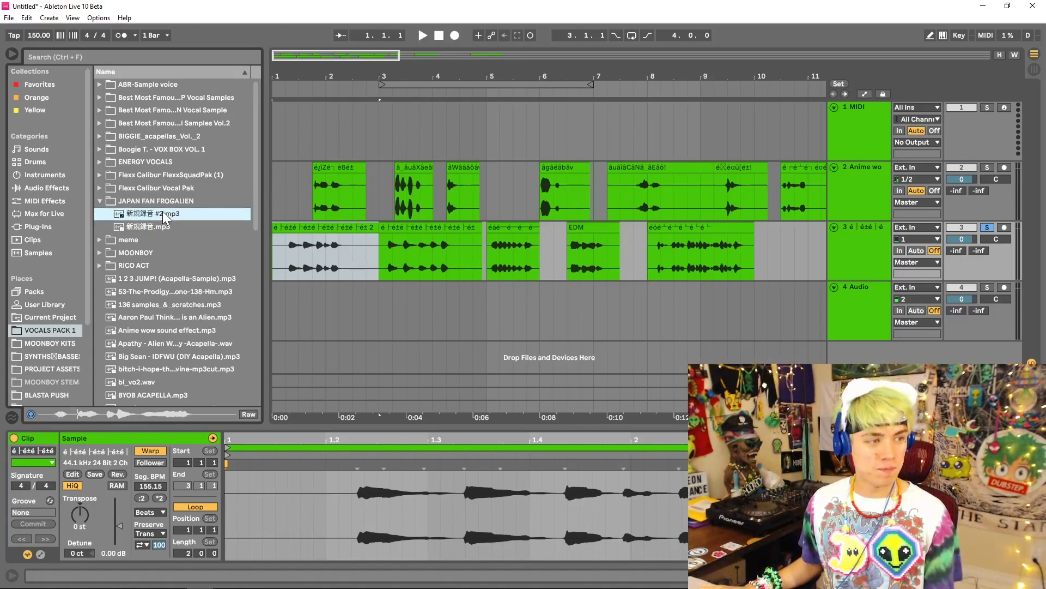
left_click(165, 200)
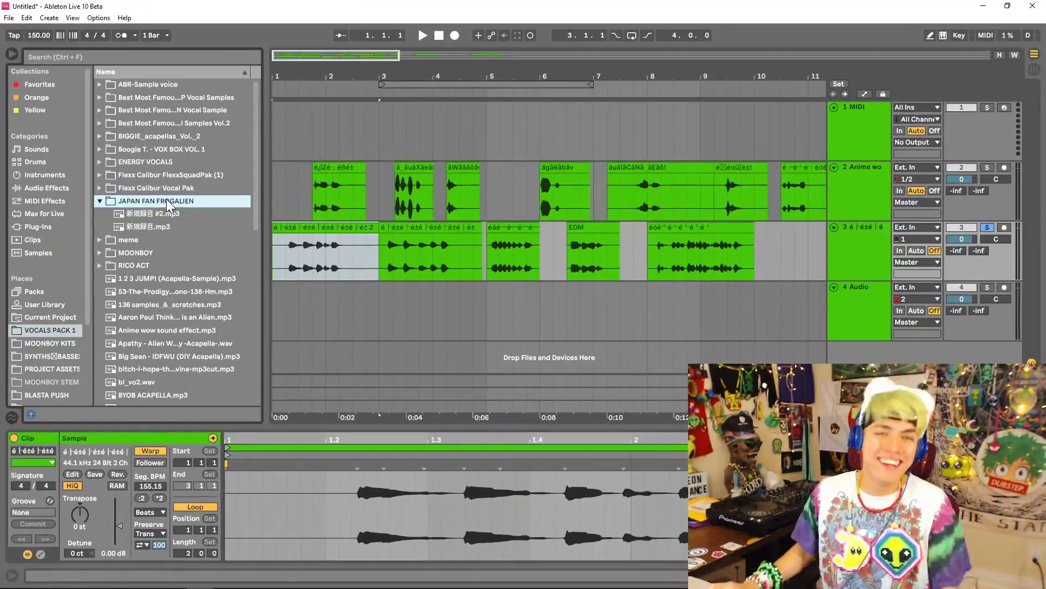
left_click(147, 225)
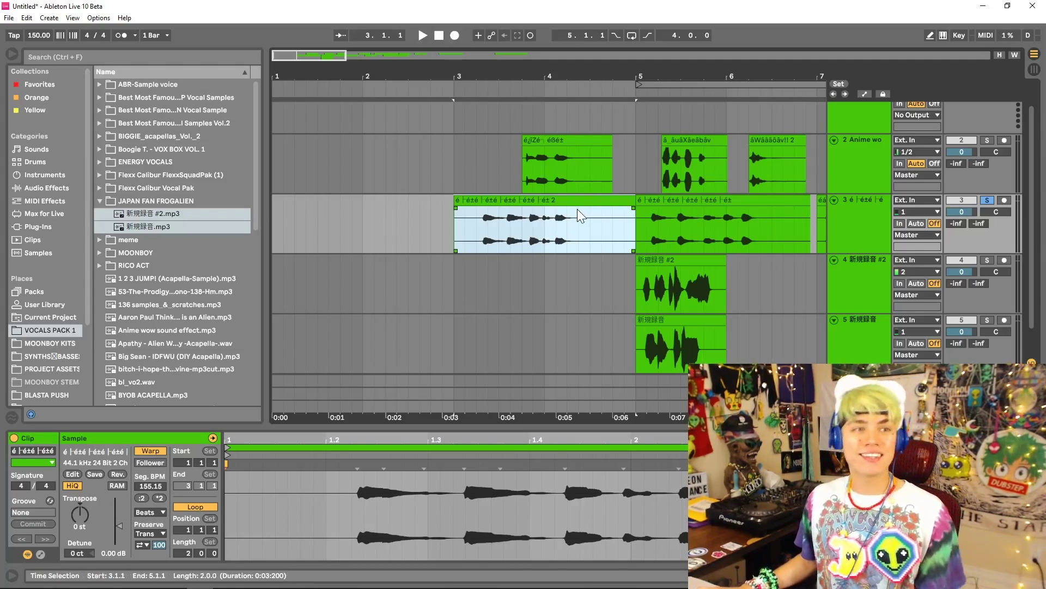
Step: Move the first chant clip on the third track to bar 1 and align its syllables to the beat with warp markers
left_click_drag(574, 208, 393, 208)
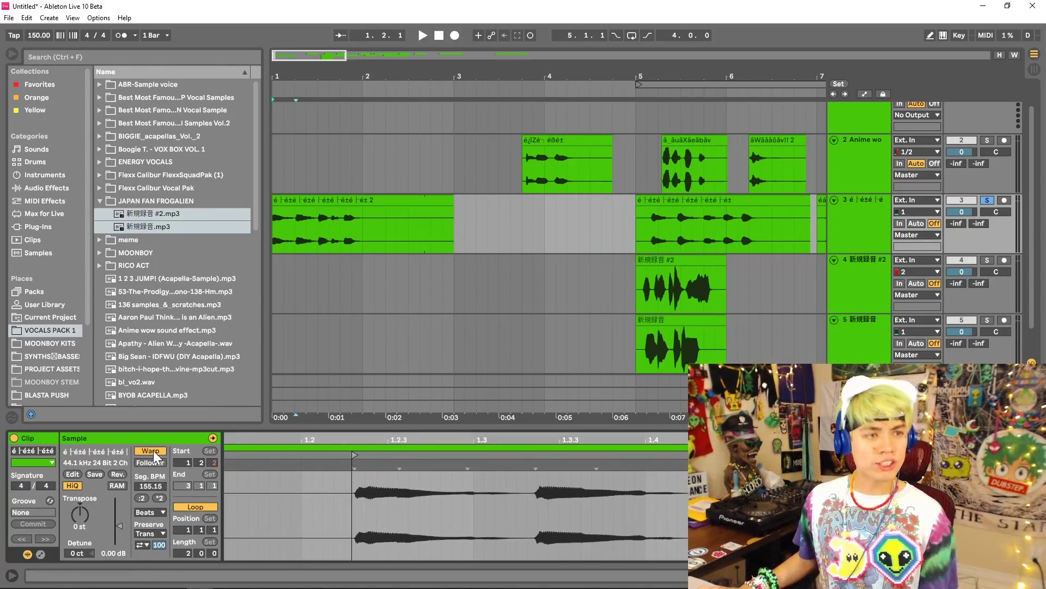
left_click(154, 452)
left_click(153, 452)
mouse_move(289, 436)
left_mouse_down()
mouse_move(451, 443)
mouse_move(482, 478)
mouse_move(463, 464)
mouse_move(463, 436)
left_mouse_up()
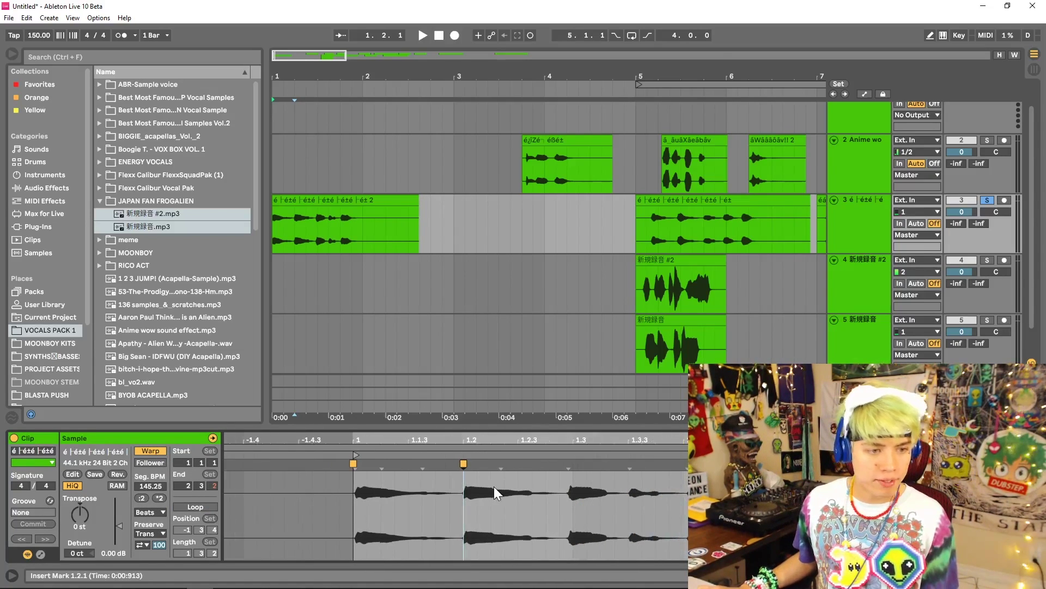
left_click_drag(569, 467, 628, 464)
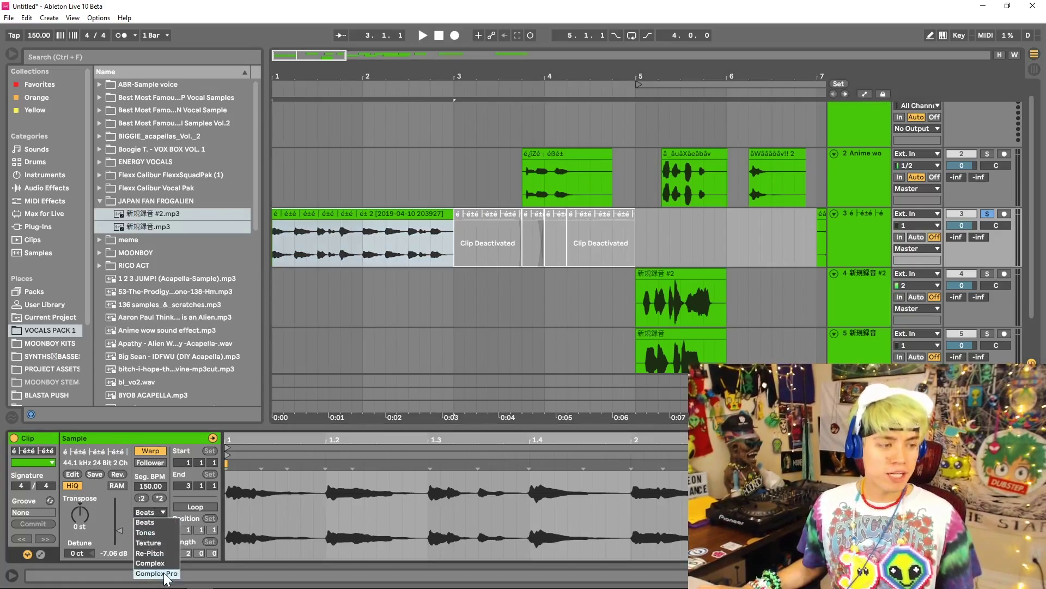
Step: Set the consolidated chant clip's warp mode to Complex Pro and show its transposition envelope
left_click(166, 560)
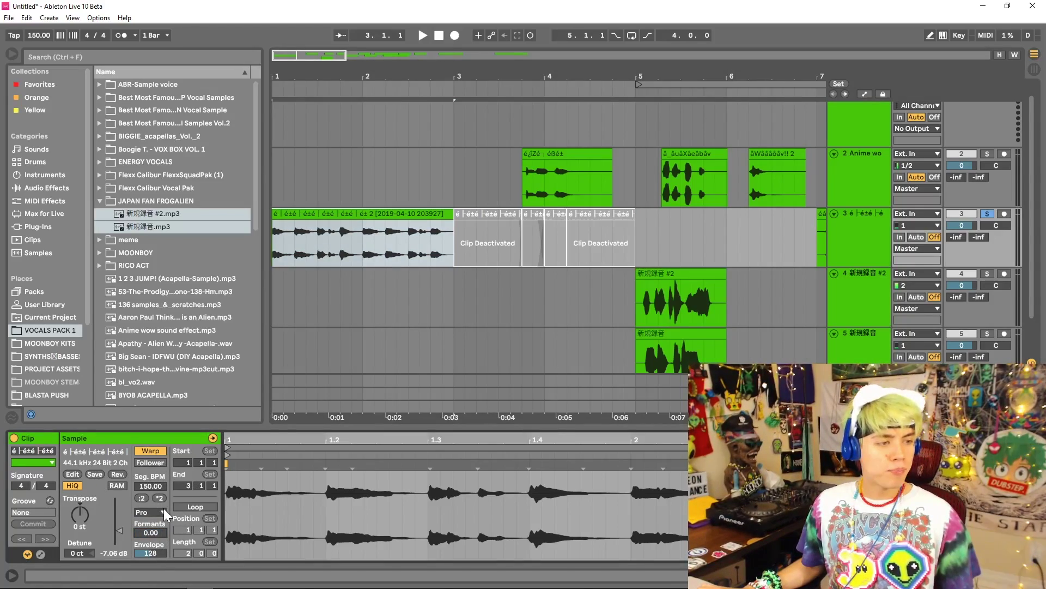
left_click(44, 554)
left_click(259, 452)
left_click(263, 461)
left_click(258, 463)
left_click(257, 482)
left_click(254, 463)
left_click(253, 463)
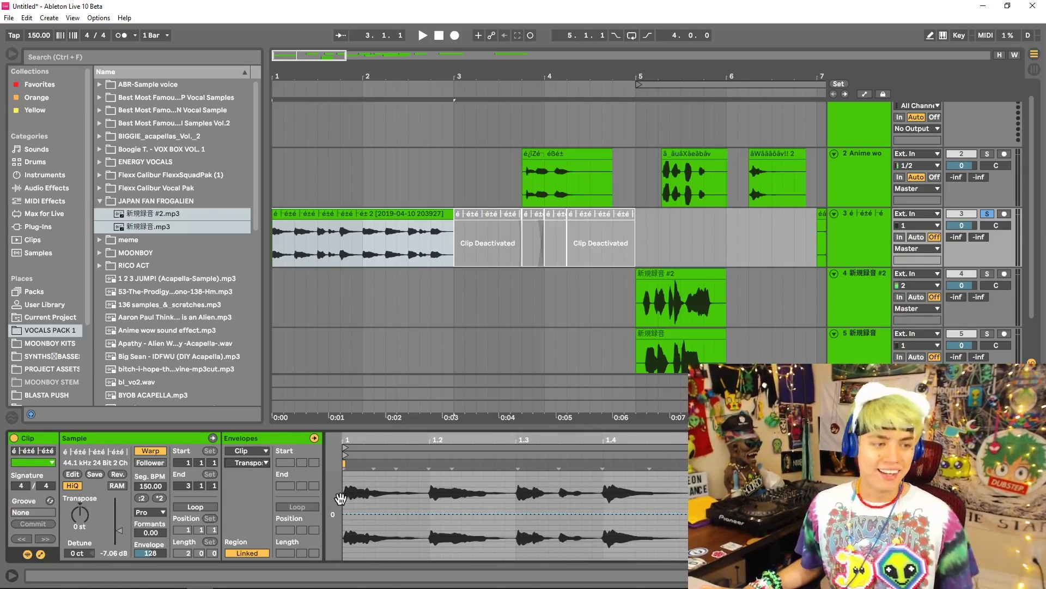
Step: Shape the clip's transposition envelope into a gentle rise starting slightly below 0, and audition the result
left_click(352, 514)
left_click_drag(352, 514, 353, 518)
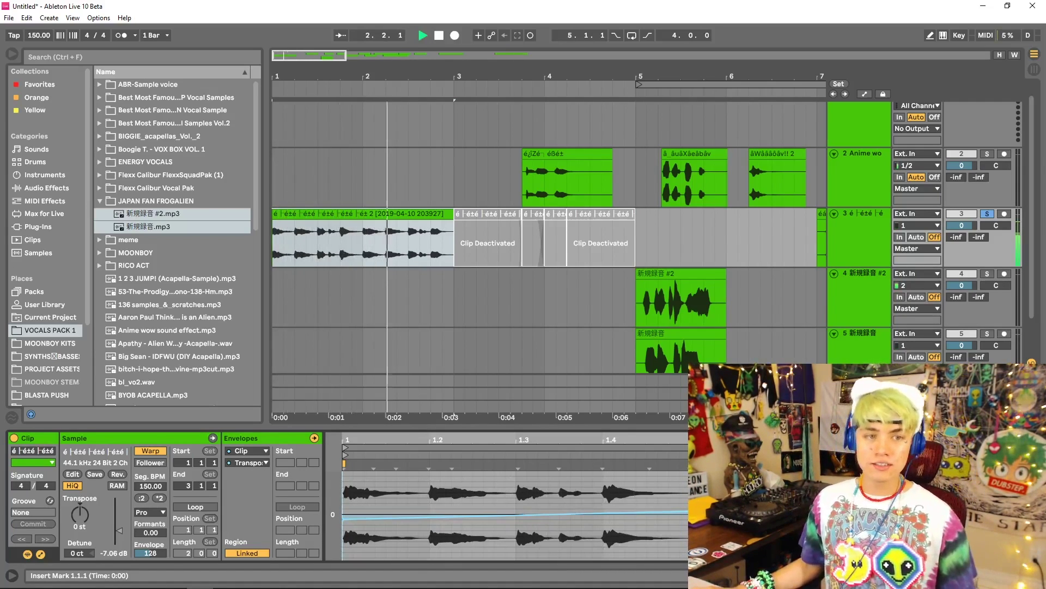
key("space")
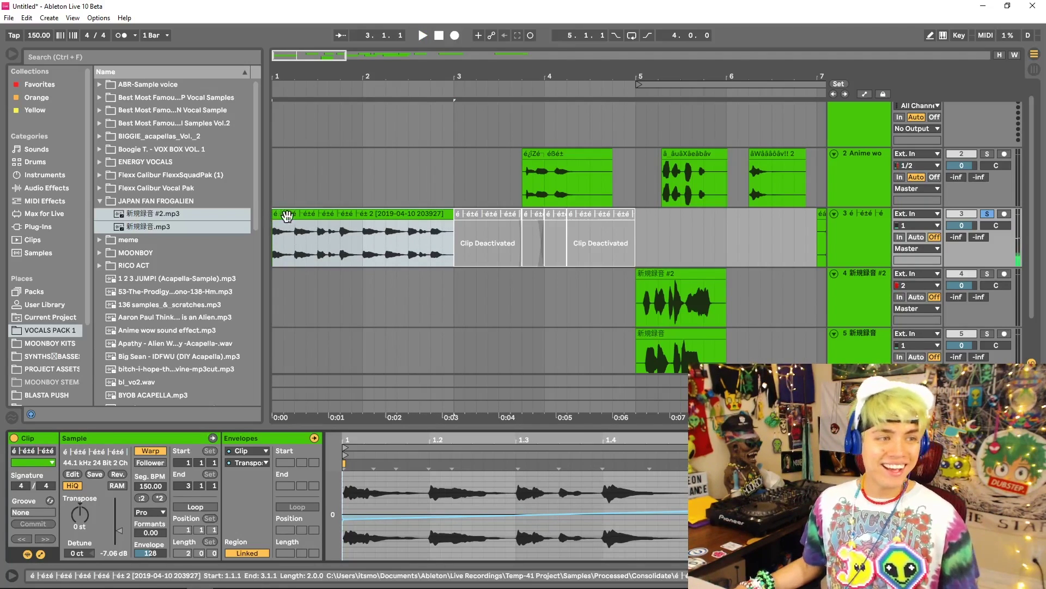
Step: Add the OTT preset to the third track, set its time to 398% and output to 6.50 dB, auditioning the vocal
left_click(62, 53)
type("ott")
left_click(100, 84)
left_click_drag(136, 97, 325, 218)
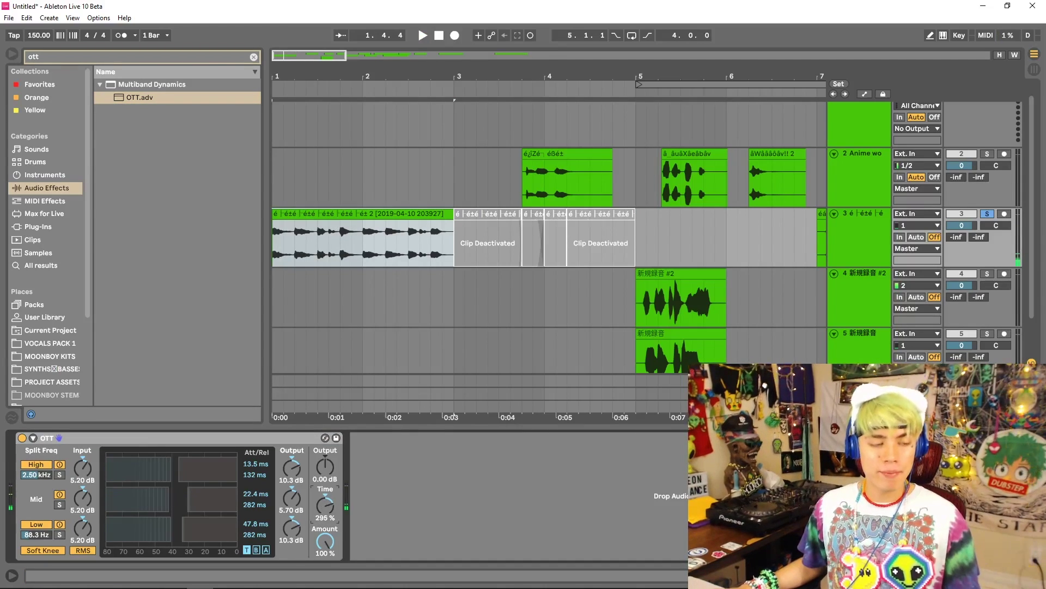
key("space")
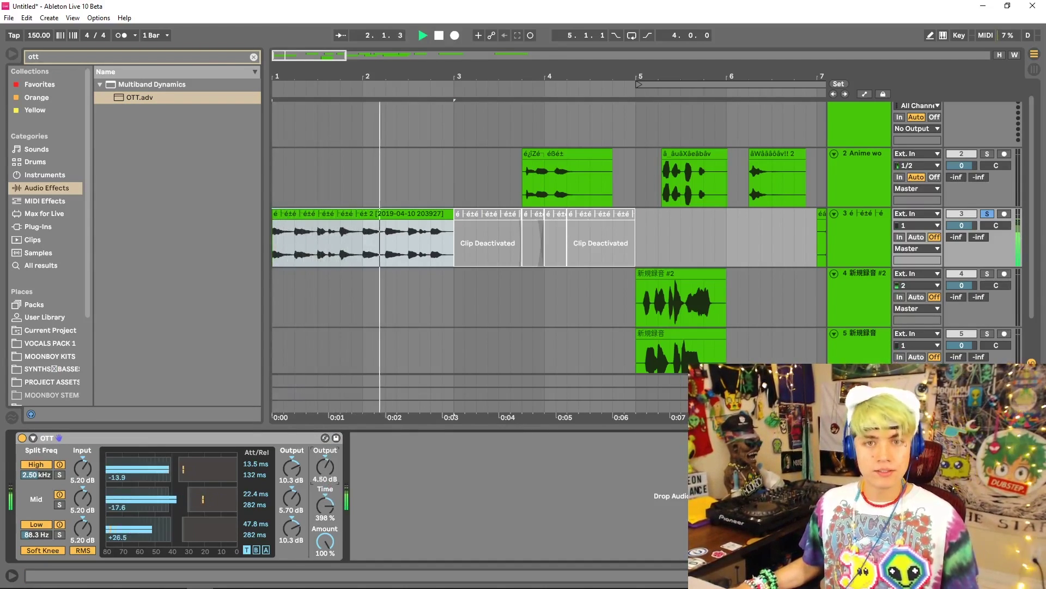
key("space")
Step: Search the plug-ins for "valh" and add ValhallaRoom_x64 after OTT on the third track
left_click(38, 226)
type("valh")
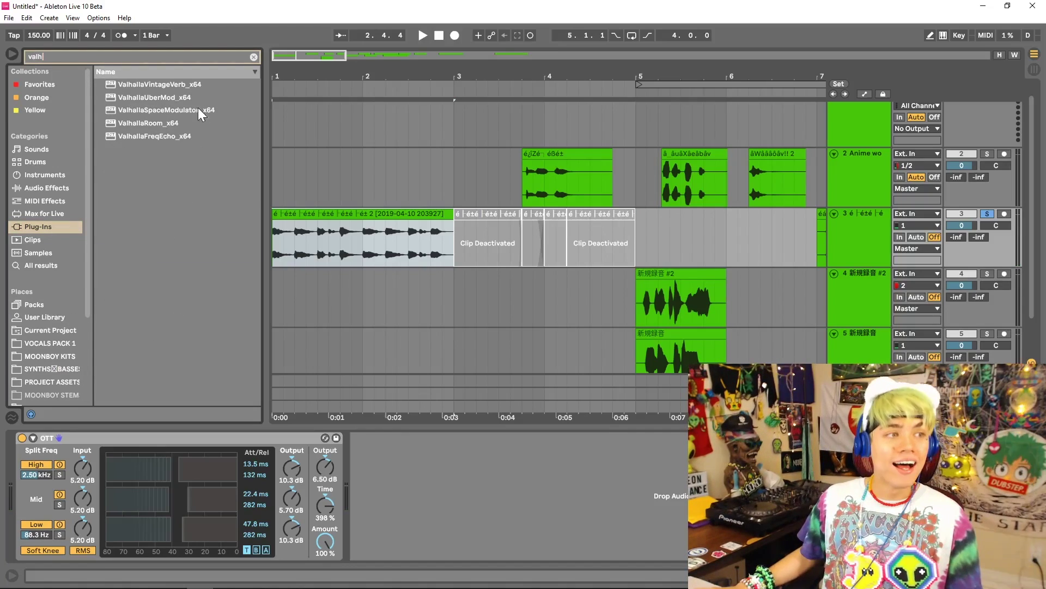
left_click_drag(155, 122, 387, 473)
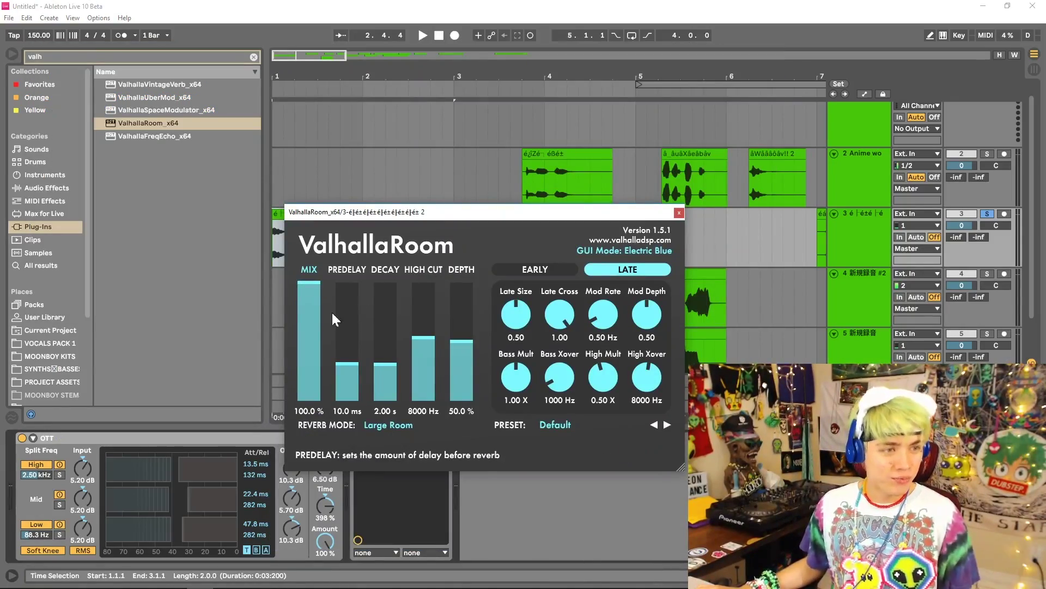
Step: Set ValhallaRoom's mix to 14.3% and decay to 1.40 s, and move it in front of OTT
mouse_move(309, 322)
left_mouse_down()
mouse_move(306, 357)
mouse_move(315, 304)
left_mouse_up()
key("space")
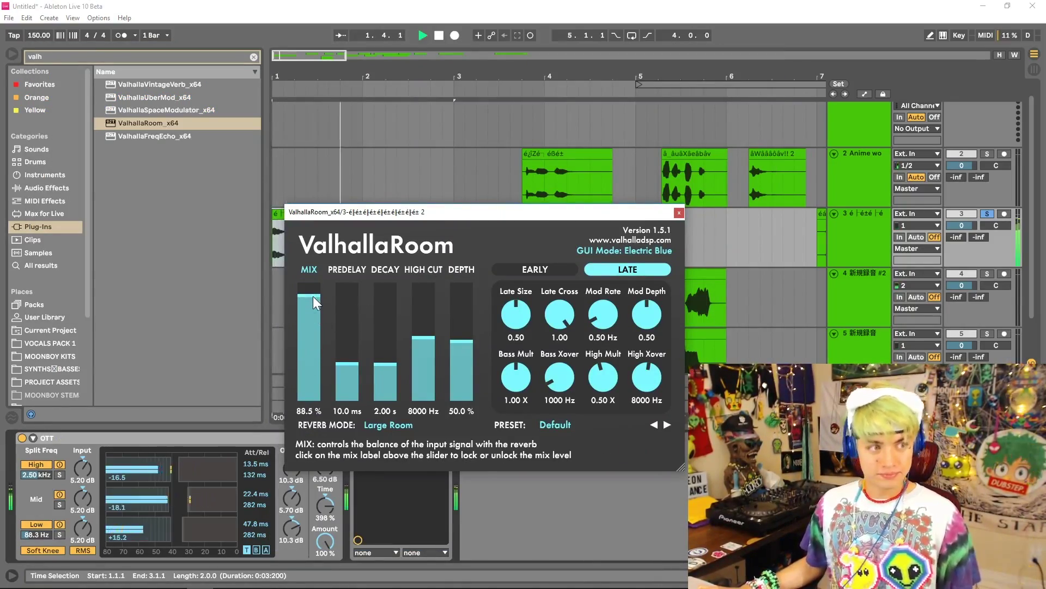
left_click_drag(314, 372, 307, 374)
key("space")
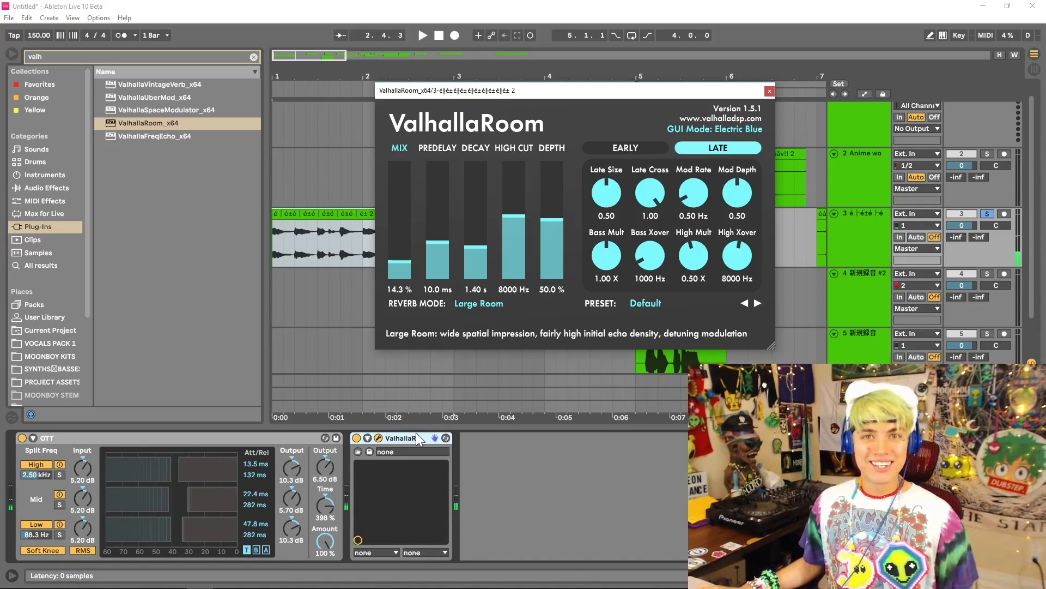
left_click(416, 433)
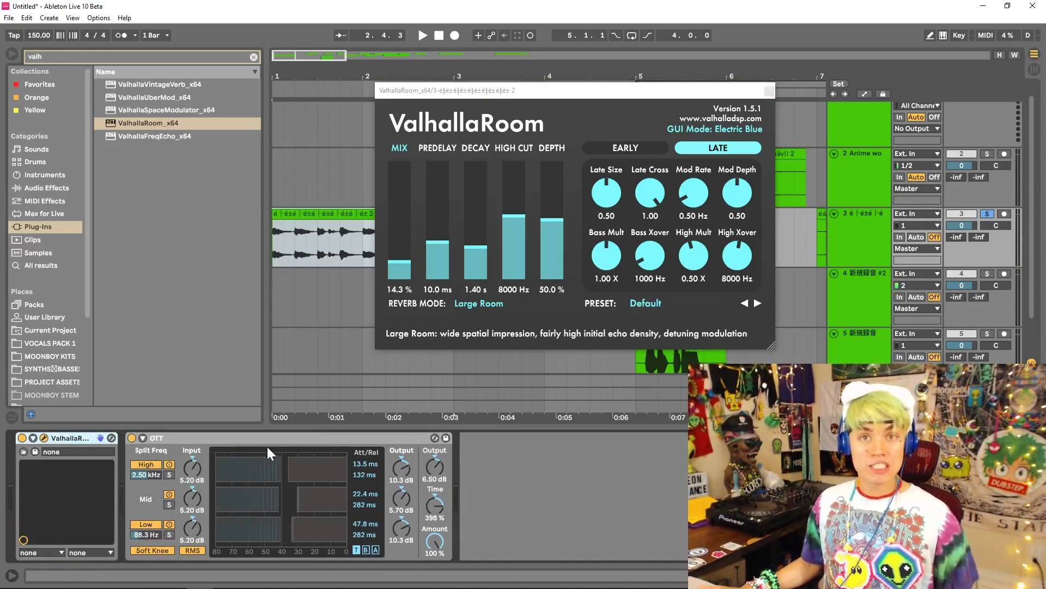
key("space")
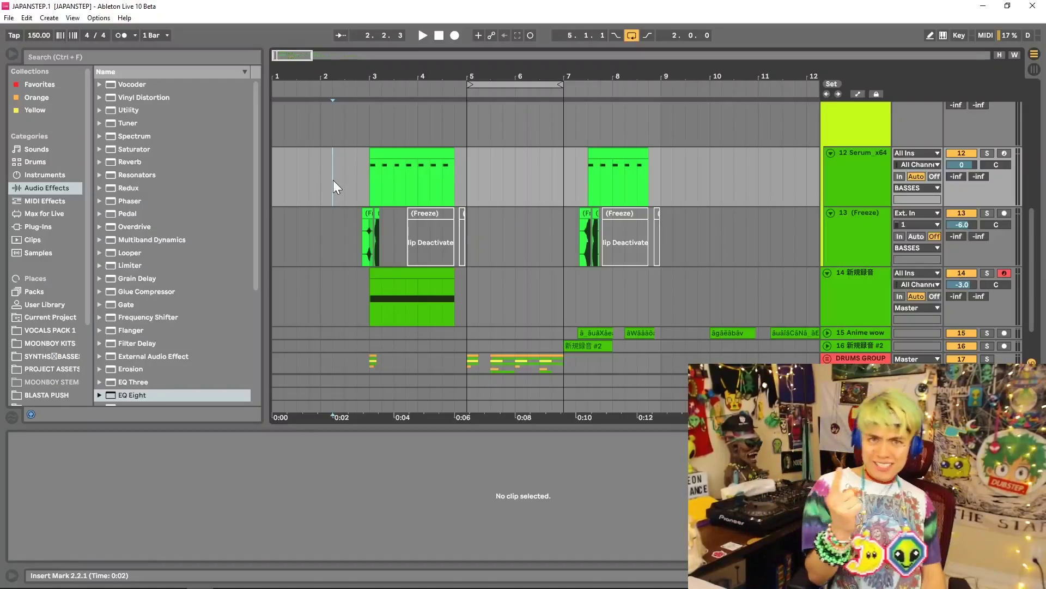
Step: Play the JAPANSTEP arrangement from 2.2.1 and open the first Serum clip of track 12 in an enlarged note editor
key("space")
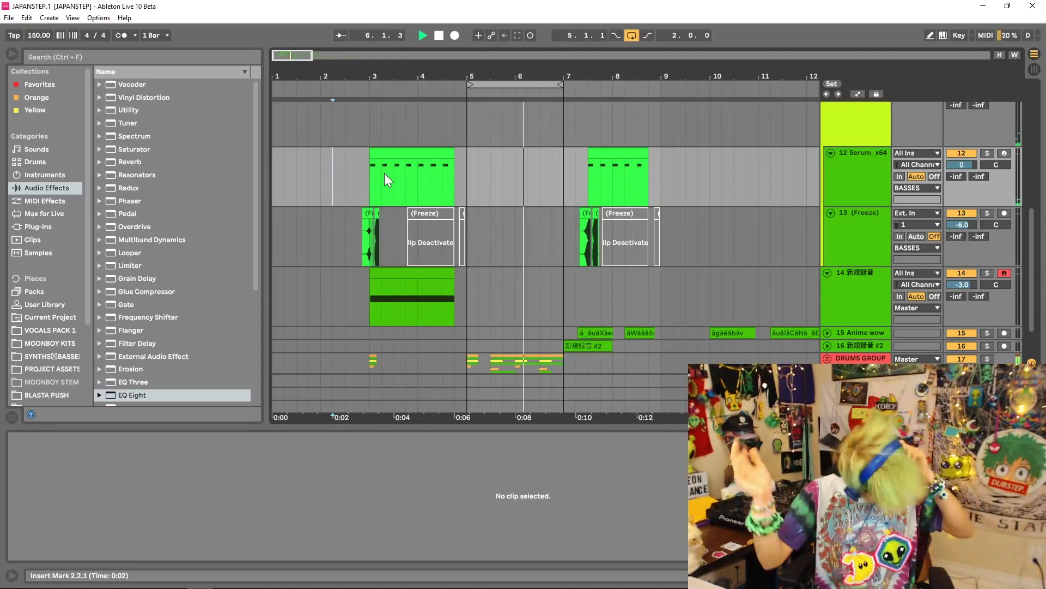
key("space")
left_click(364, 170)
left_click(385, 151)
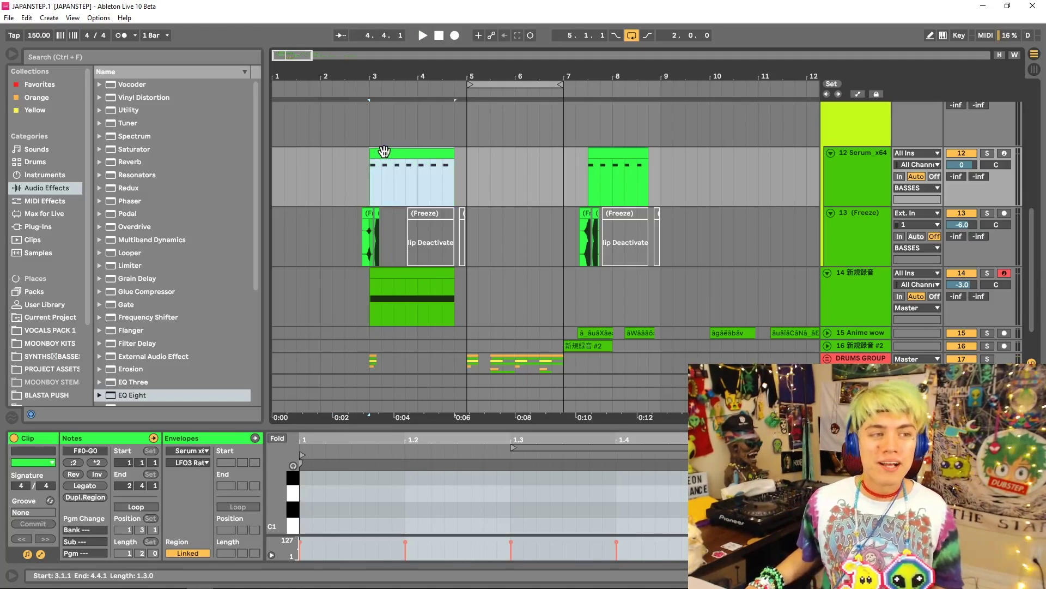
left_click_drag(598, 427, 550, 215)
Step: Deactivate all the G0 notes in the Serum clip, leaving the F#0 notes active, and audition it
left_click_drag(317, 369, 960, 397)
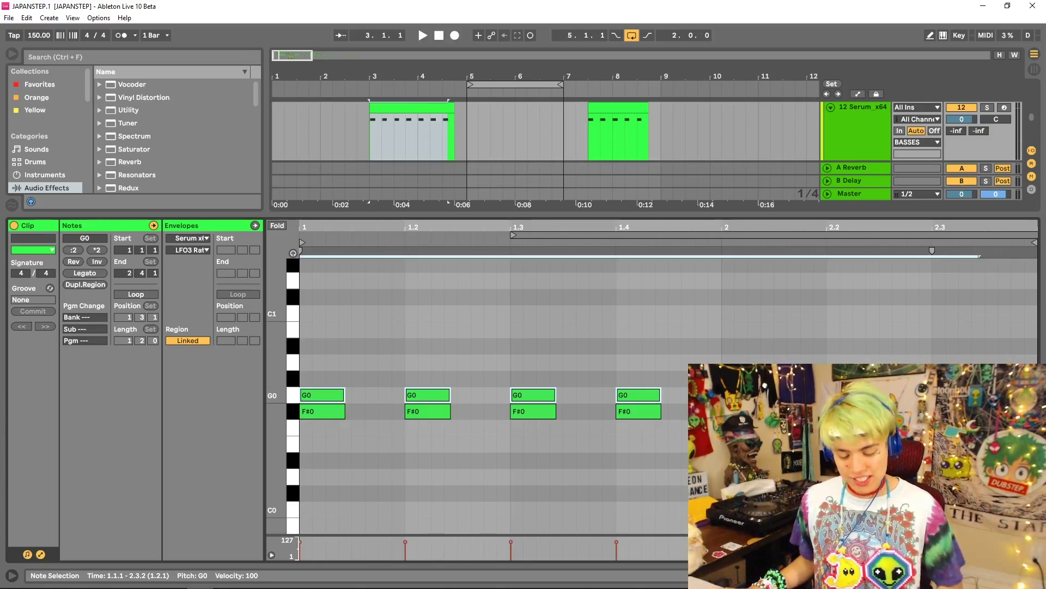
left_click_drag(957, 375, 319, 397)
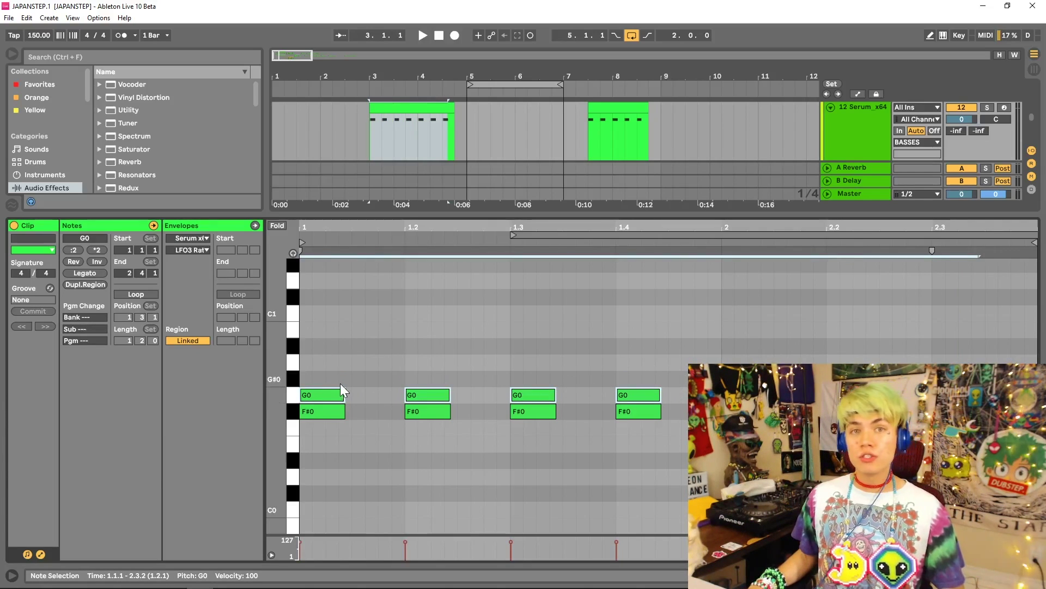
key("0")
key("space")
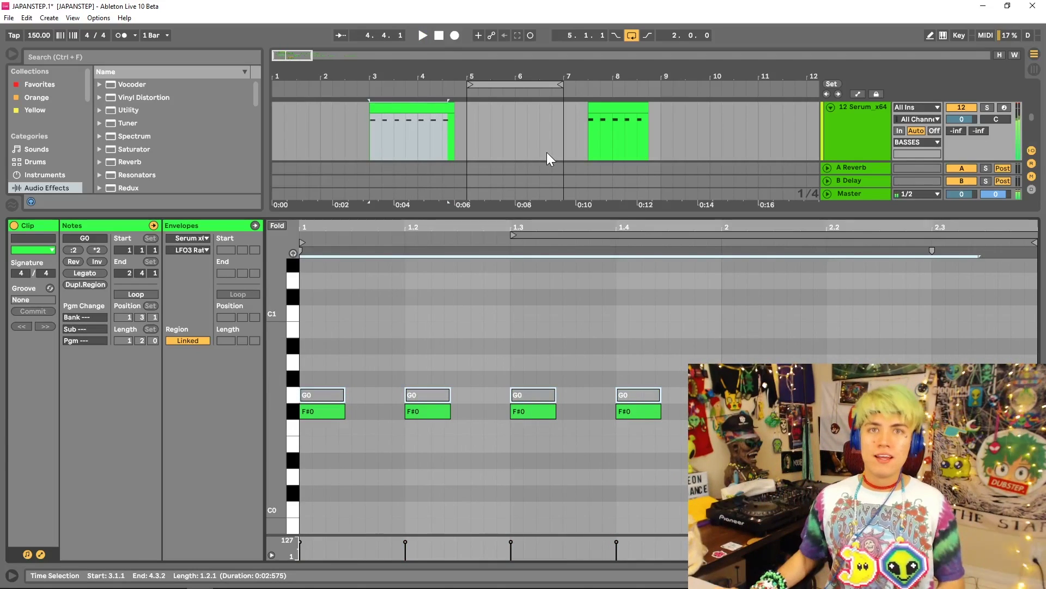
Step: Open Serum on soloed track 12, compare its sound with the HP 12 filter off and on, and inspect its LFO shapes
key("shift+Tab")
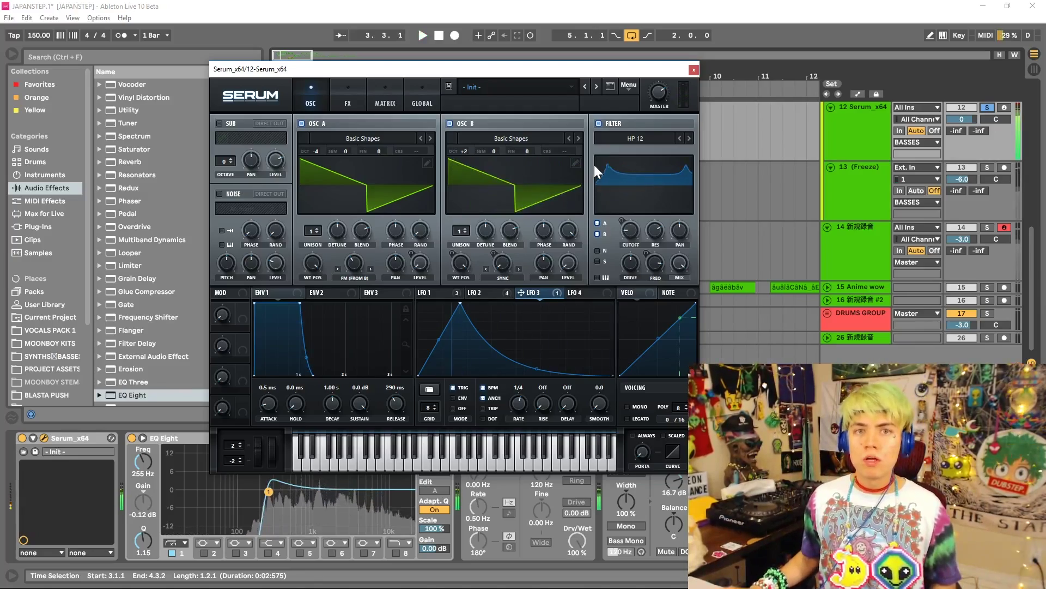
key("space")
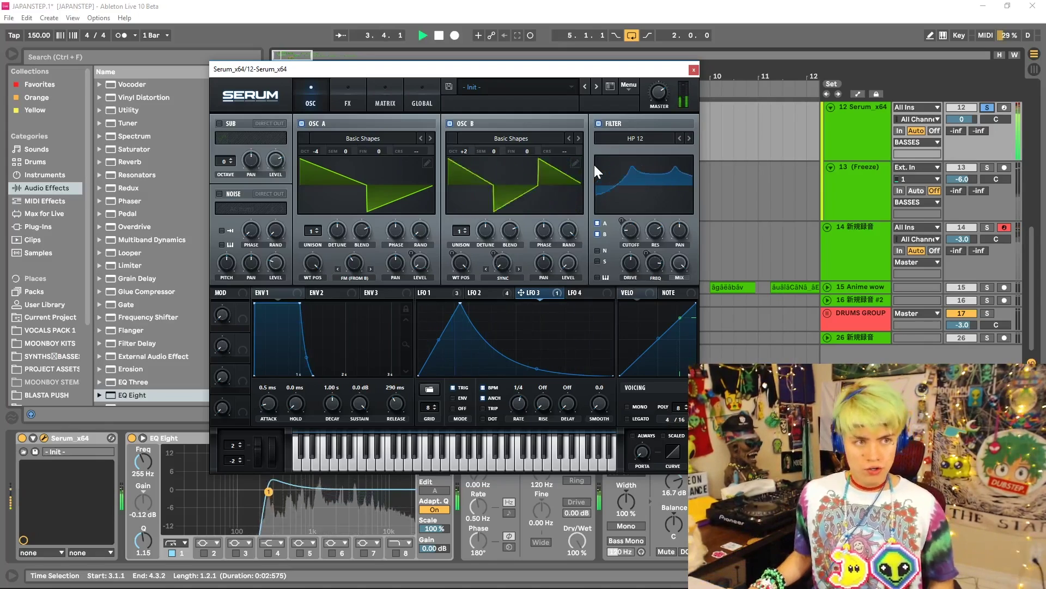
left_click(602, 123)
key("space")
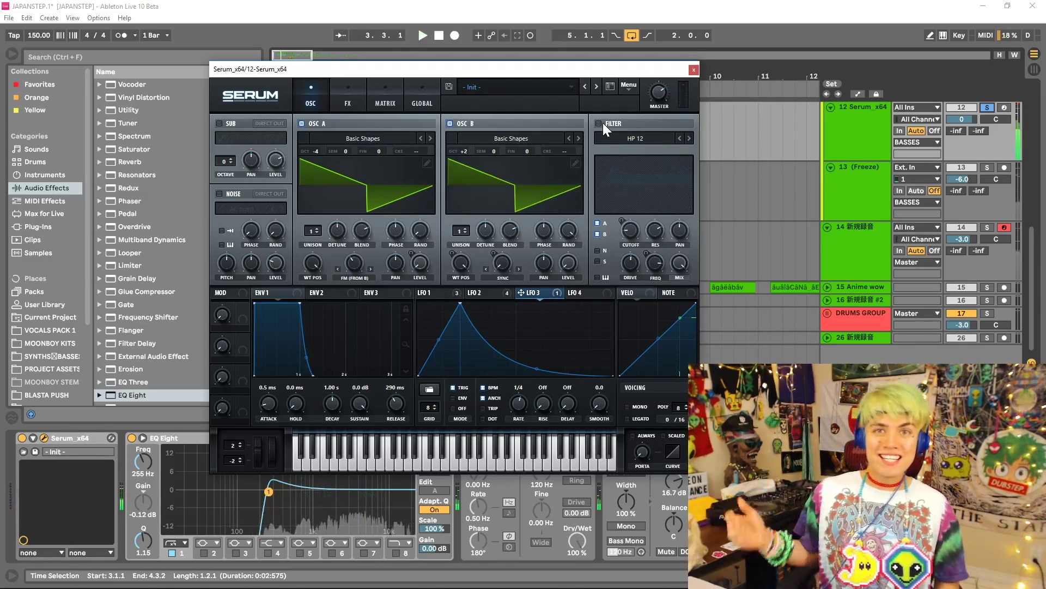
left_click(602, 123)
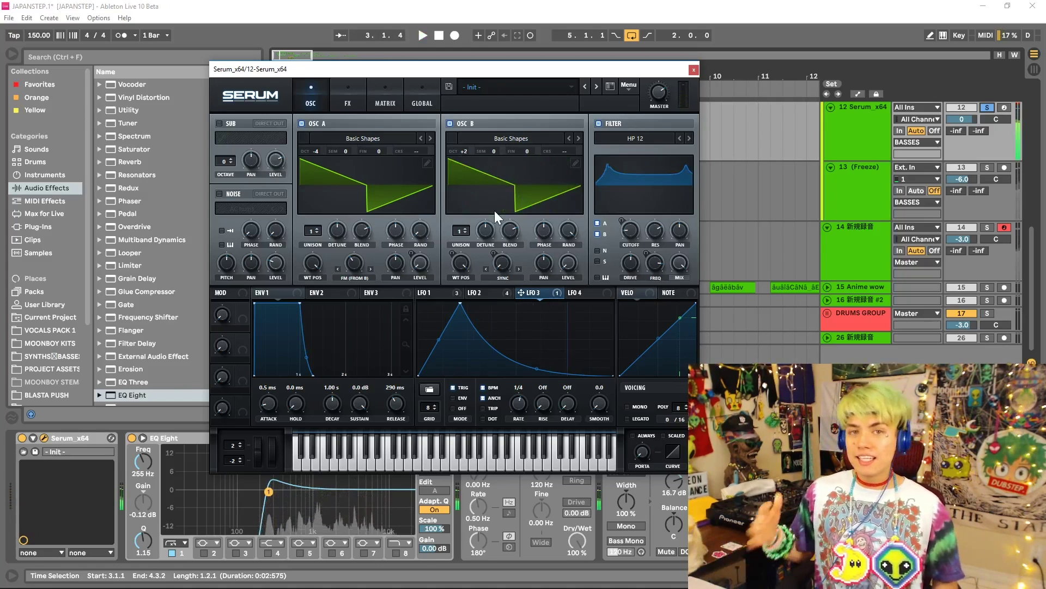
left_click(476, 292)
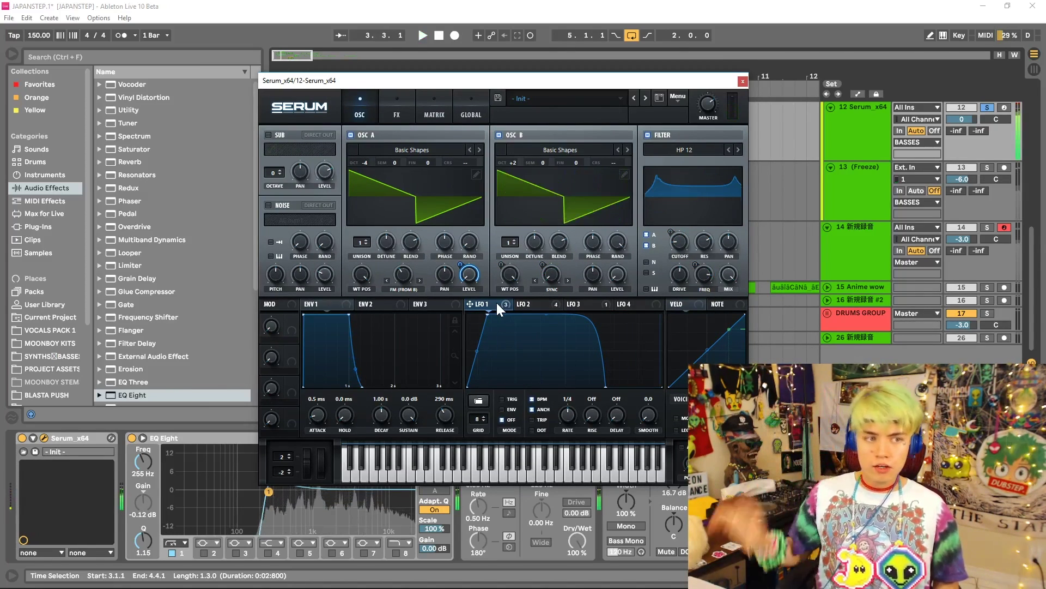
Step: Inspect the LFO 2 and LFO 3 shapes in Serum and look through its whole effects rack
left_click(524, 304)
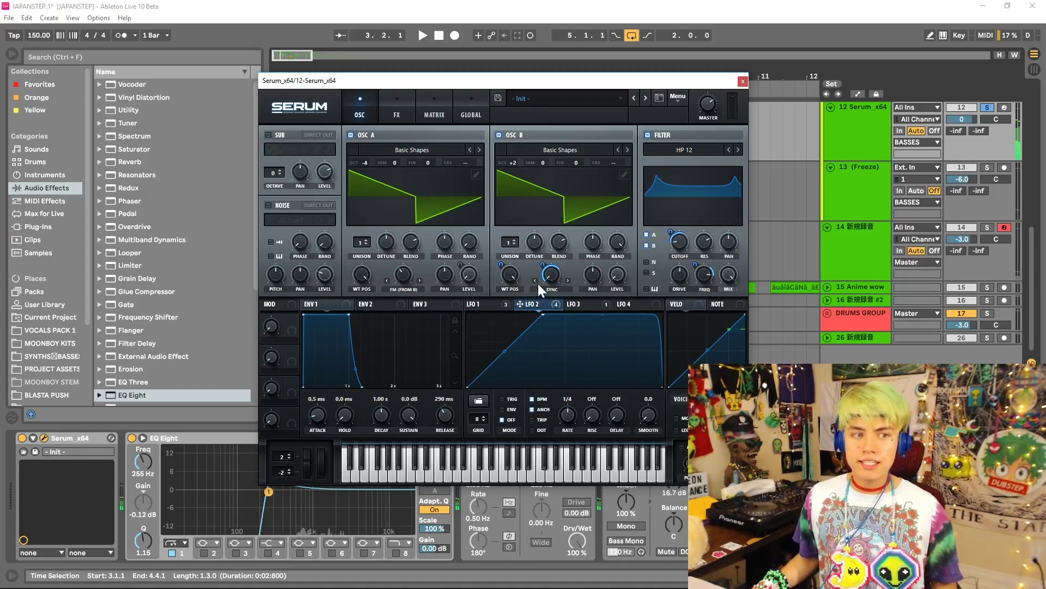
left_click(579, 304)
left_click(397, 112)
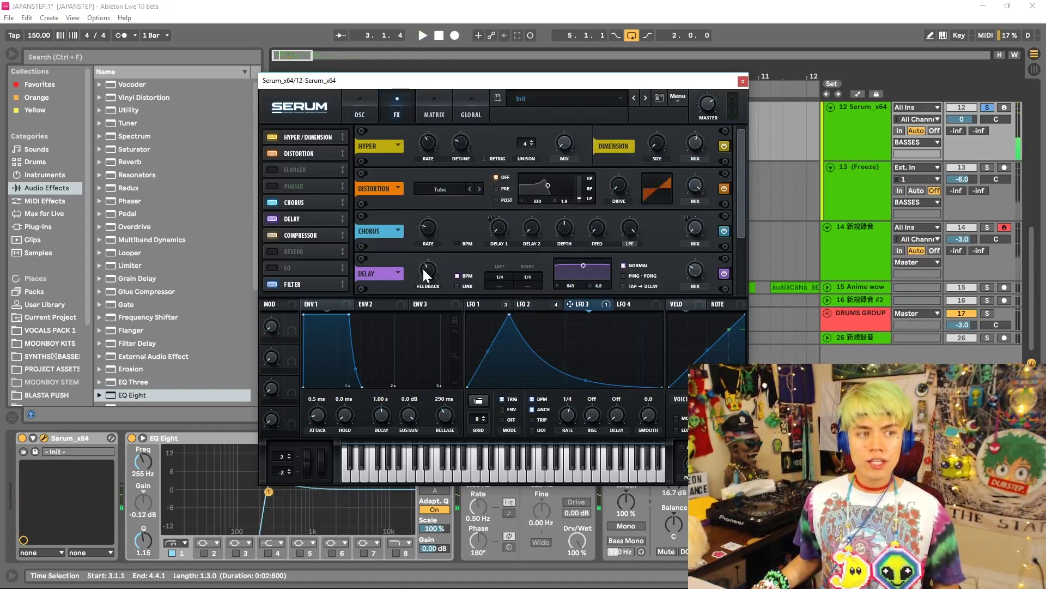
left_click_drag(736, 218, 463, 266)
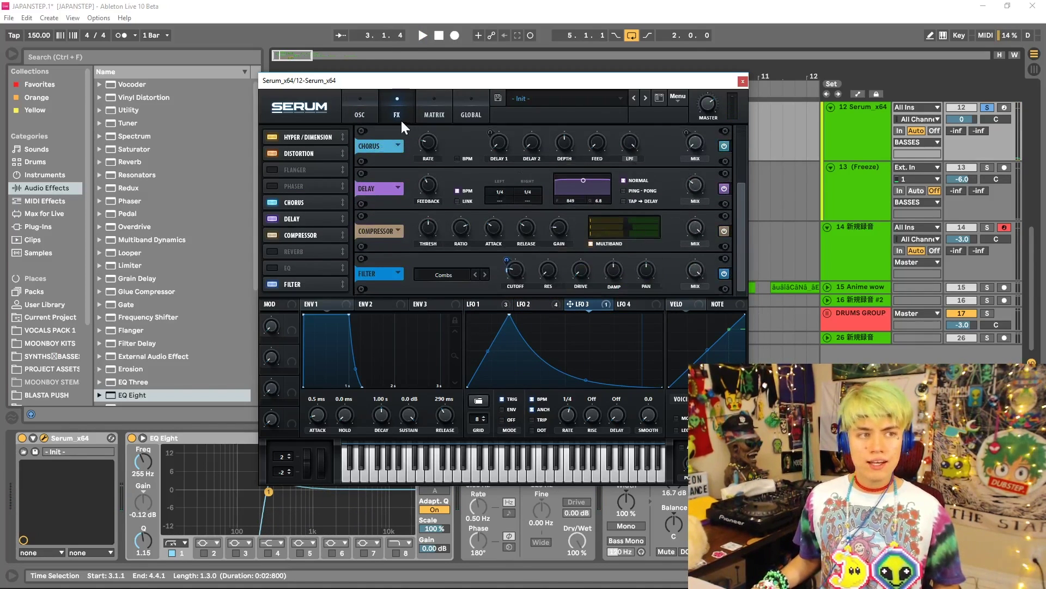
left_click(295, 137)
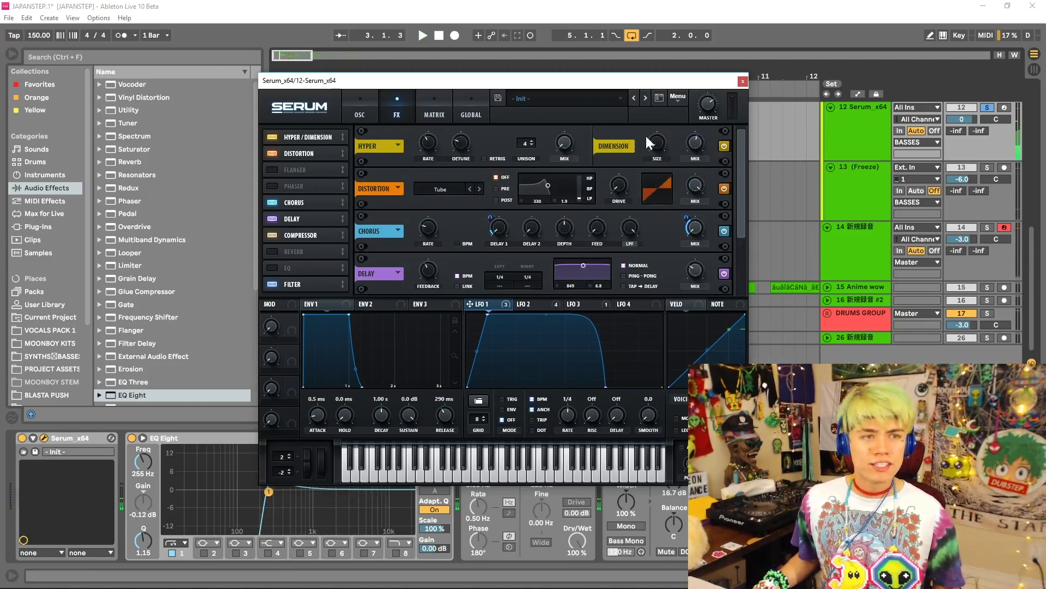
Step: Turn off the Delay in Serum's effects rack and audition the bass with the Chorus and Compressor on
key("ctrl+s")
left_click_drag(618, 190, 613, 72)
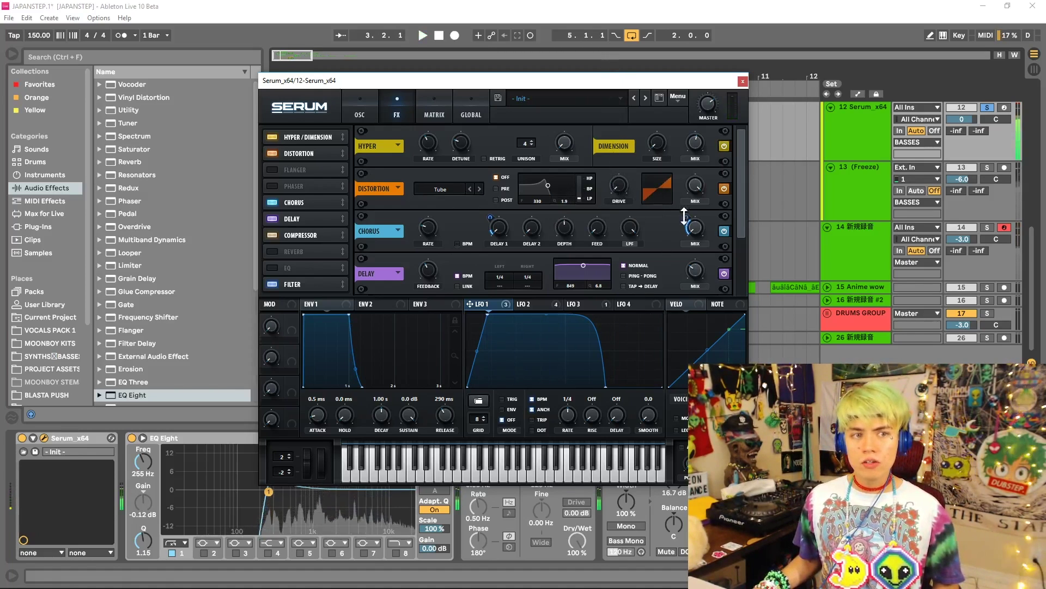
key("space")
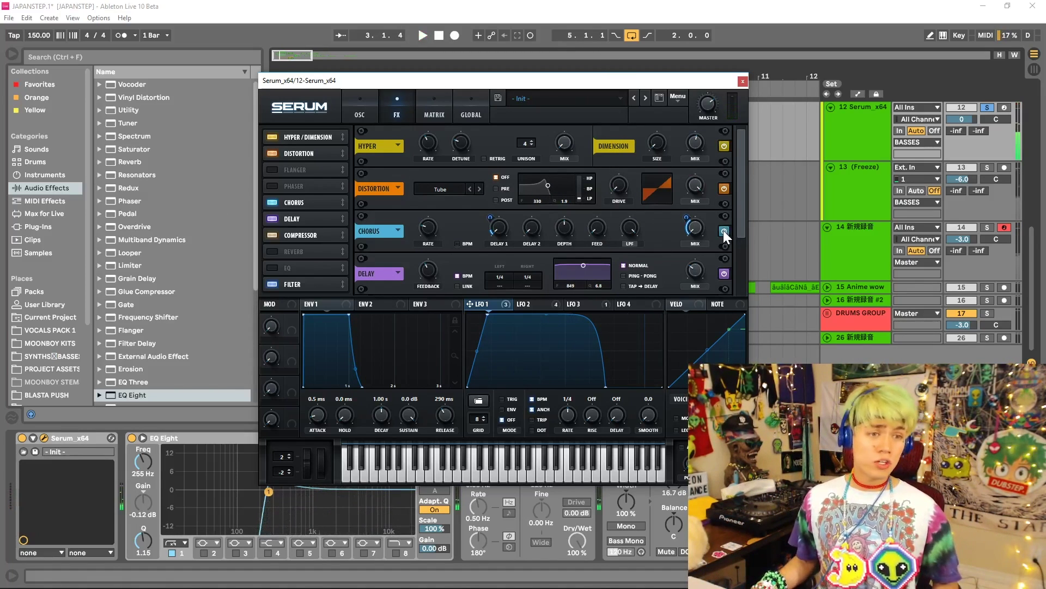
key("space")
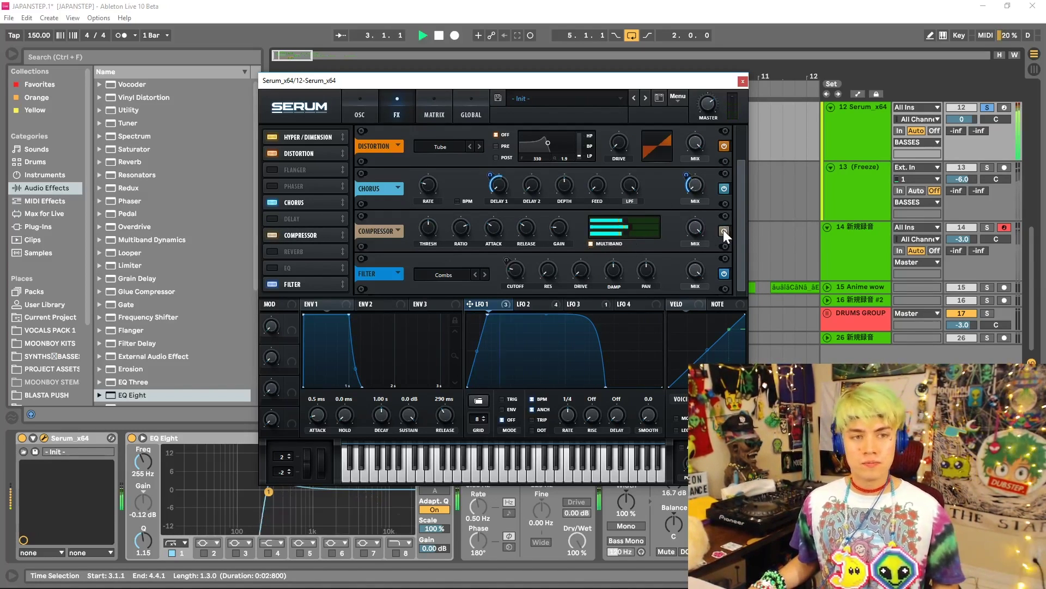
key("space")
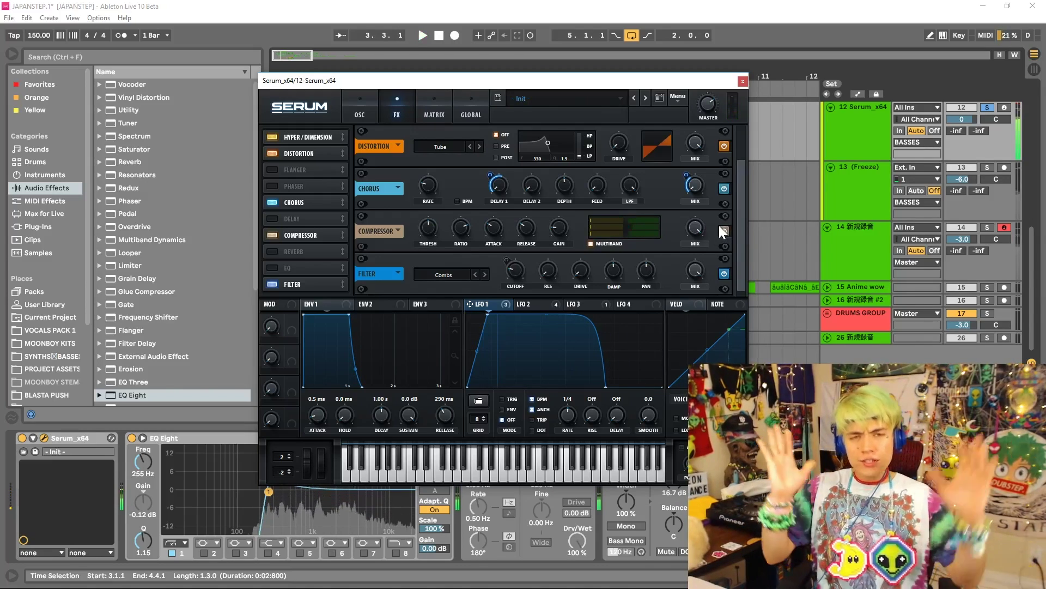
Step: Compare the bass with the Combs effects filter off and on, leaving the filter on
left_click(725, 274)
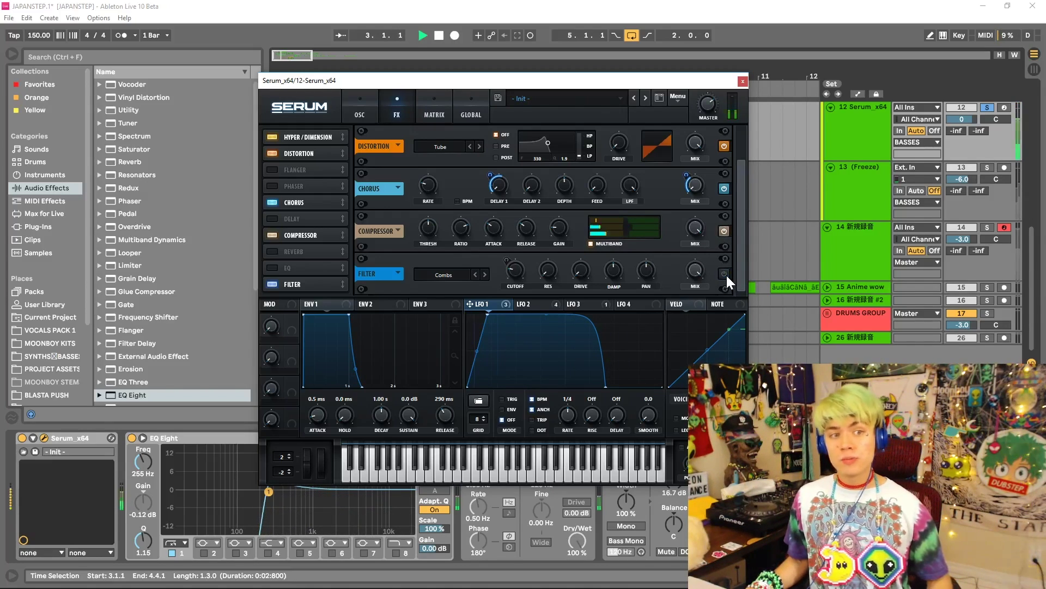
key("space")
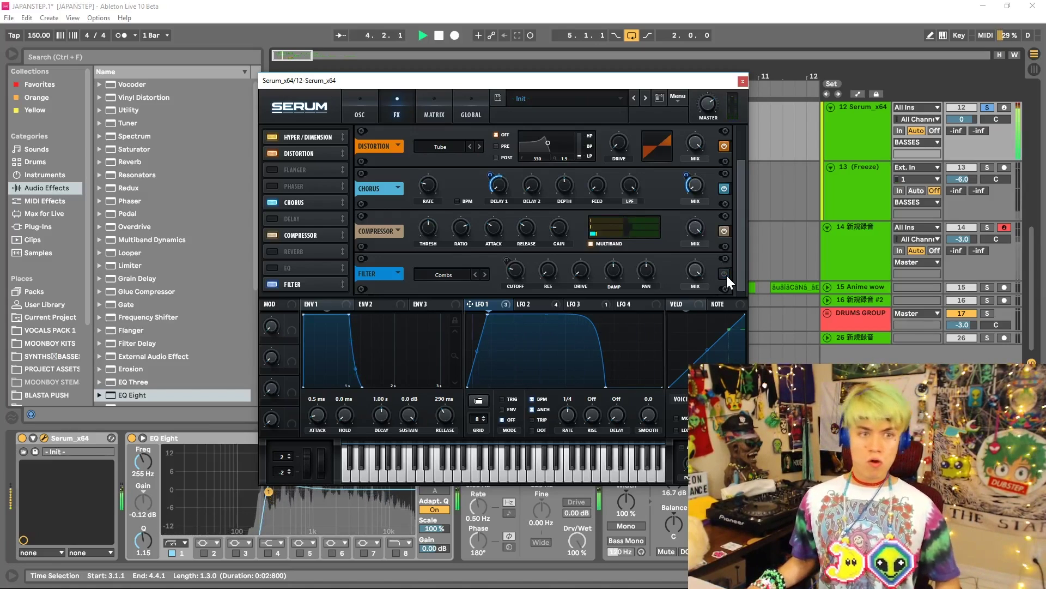
key("space")
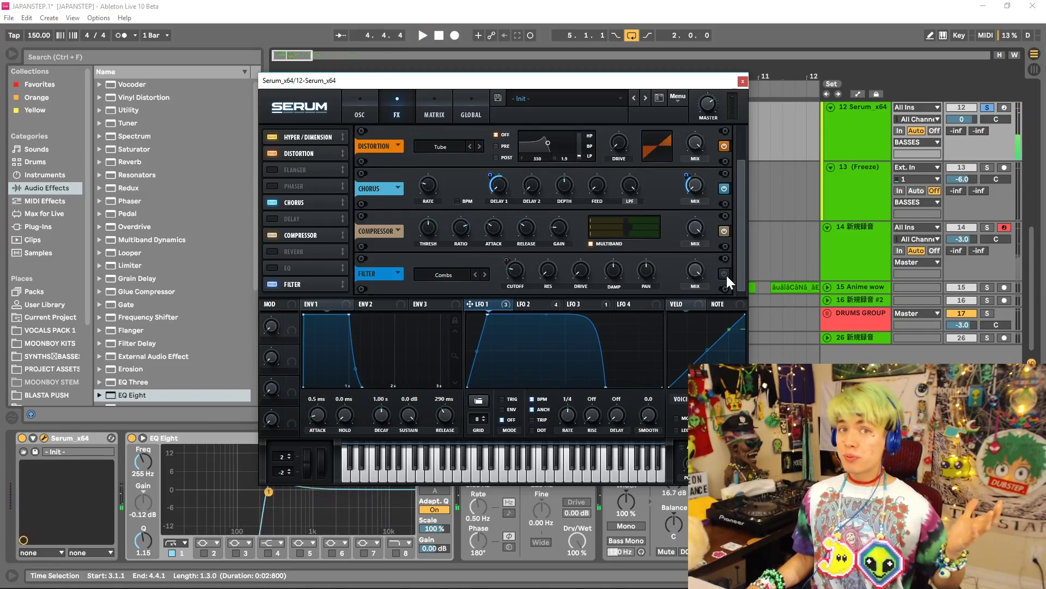
left_click(725, 274)
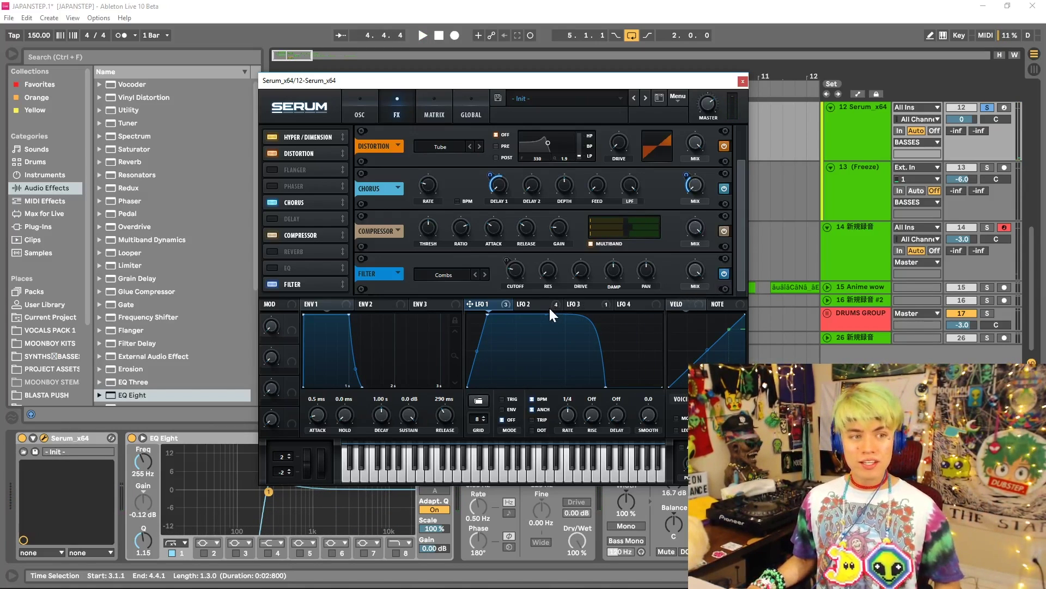
Step: Show LFO 3, assign Macro 2 to the Combs filter's cutoff and audition the bass
left_click(582, 304)
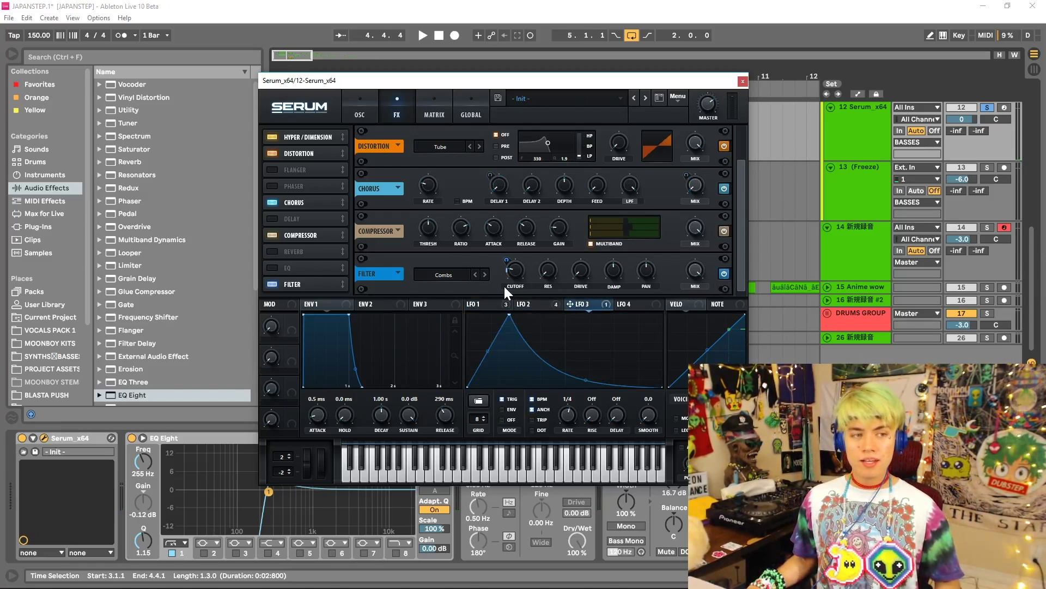
left_click_drag(570, 304, 293, 366)
left_click_drag(512, 273, 512, 273)
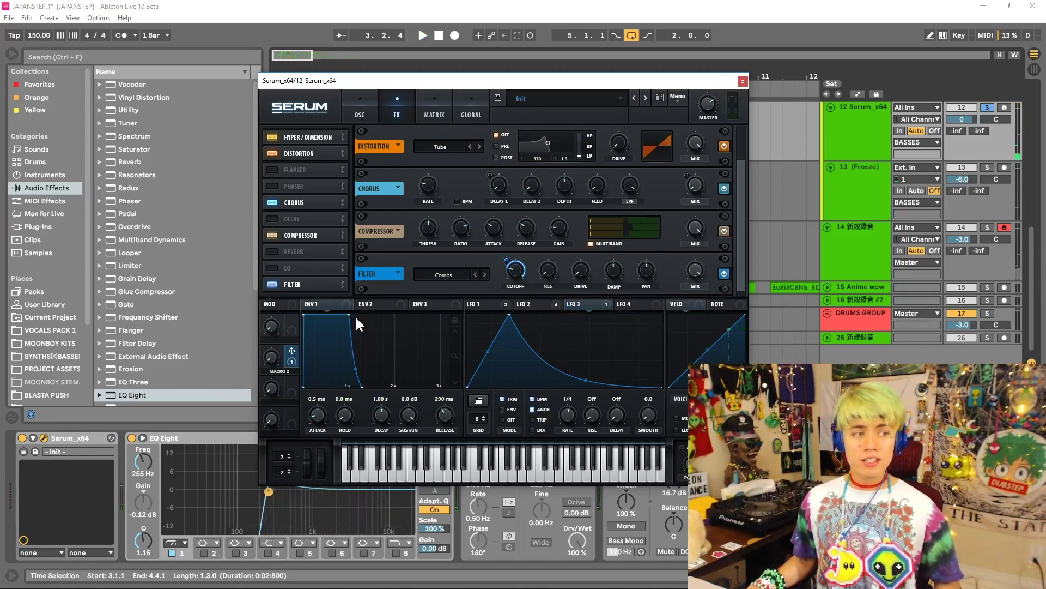
key("space")
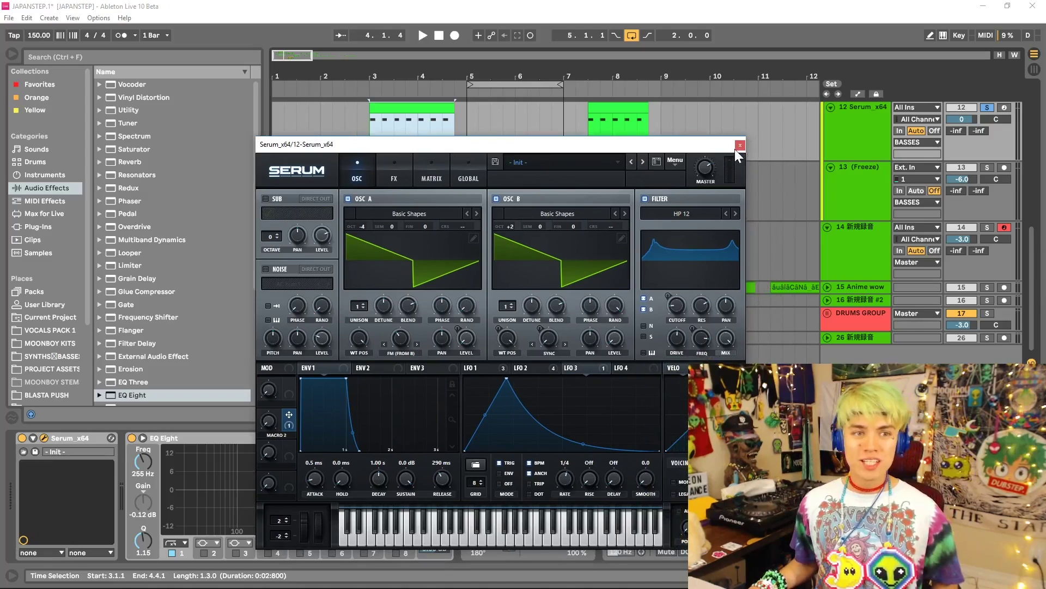
Step: Close Serum, unsolo track 12, play the arrangement from 3.1.1 with all tracks and select the first Serum clip
left_click(738, 145)
left_click(982, 161)
key("space")
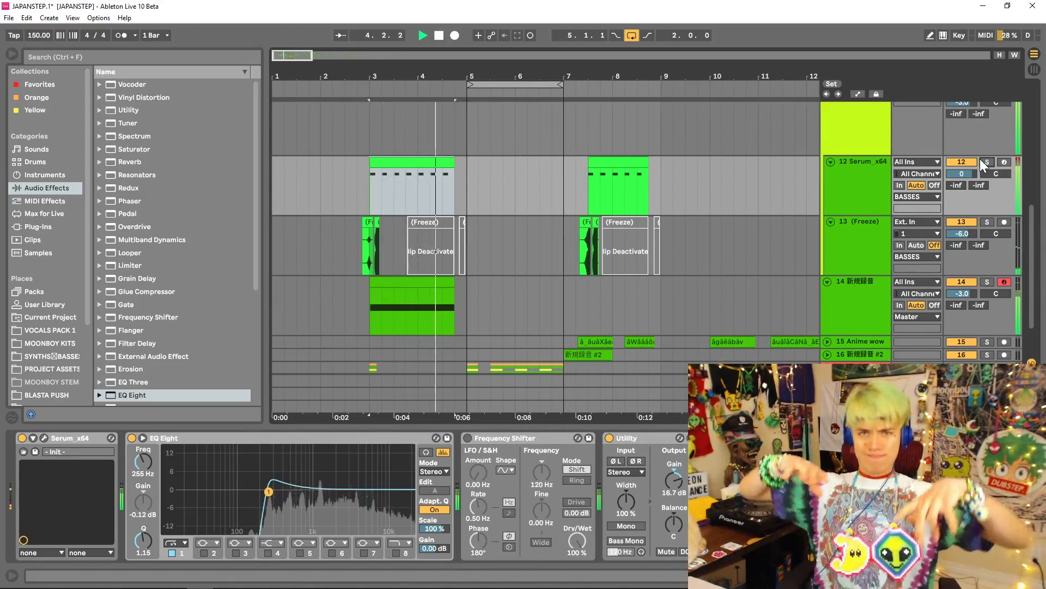
key("space")
left_click(436, 169)
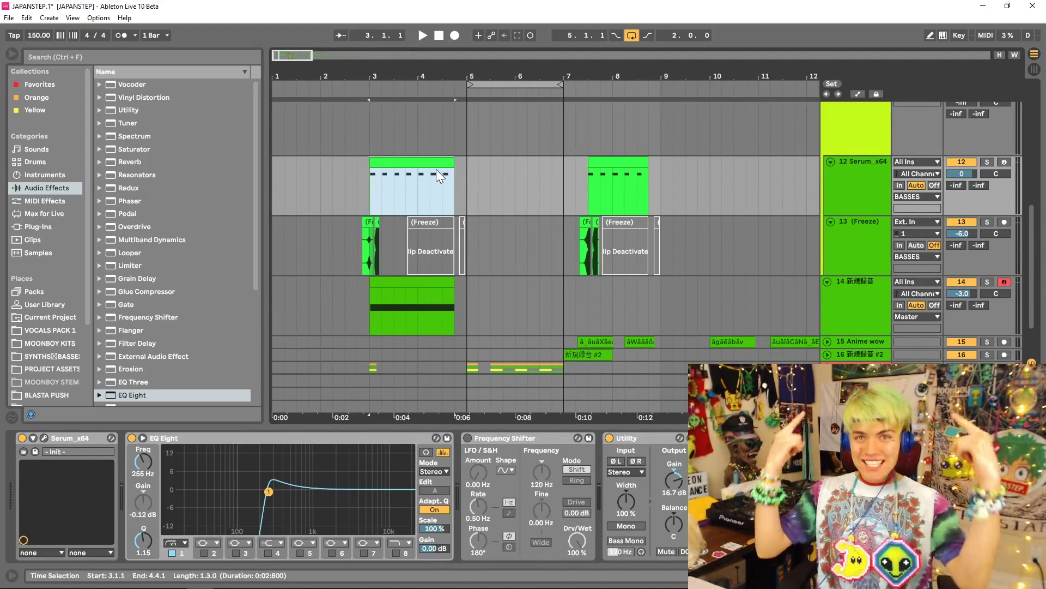